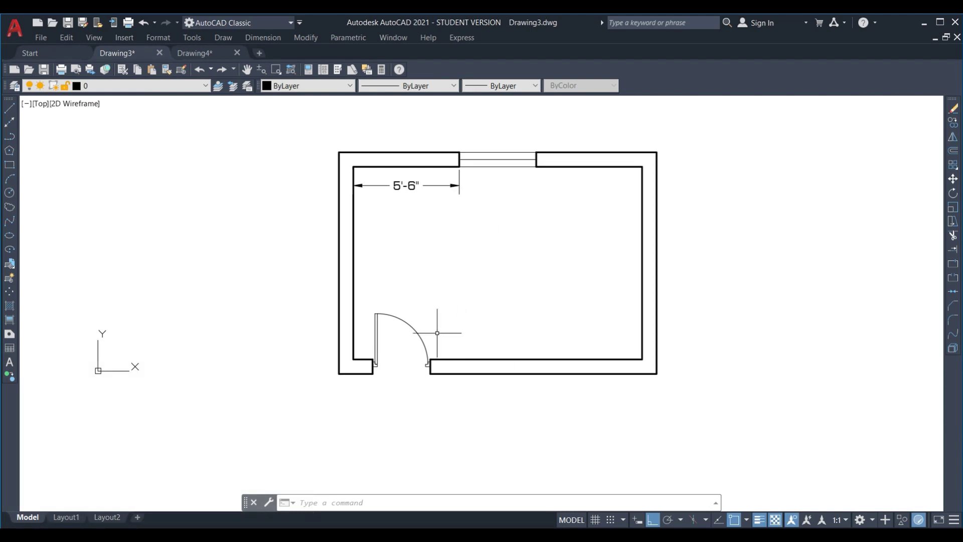
- Window-select the door and nearby walls, start a move, then cancel it
scroll(415, 353, up, 4)
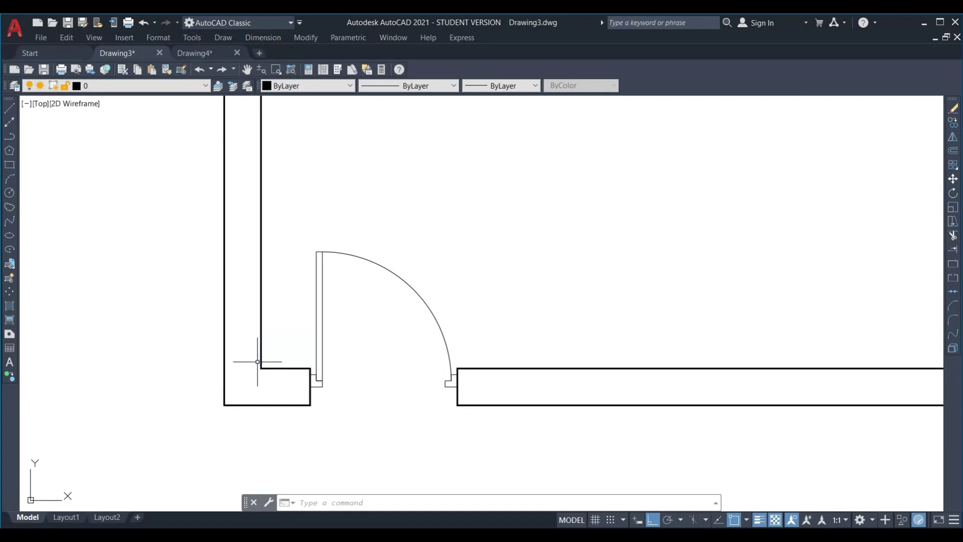
scroll(299, 246, down, 2)
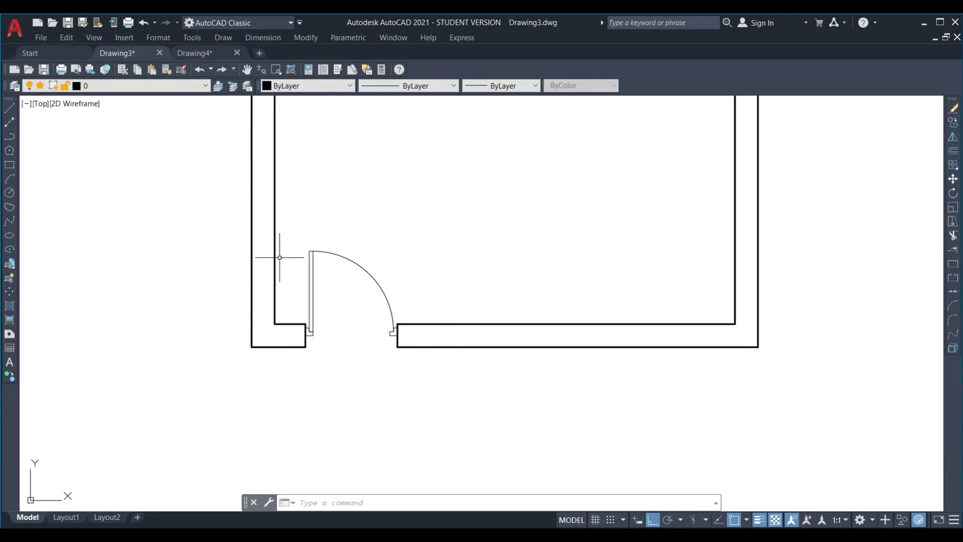
click(420, 389)
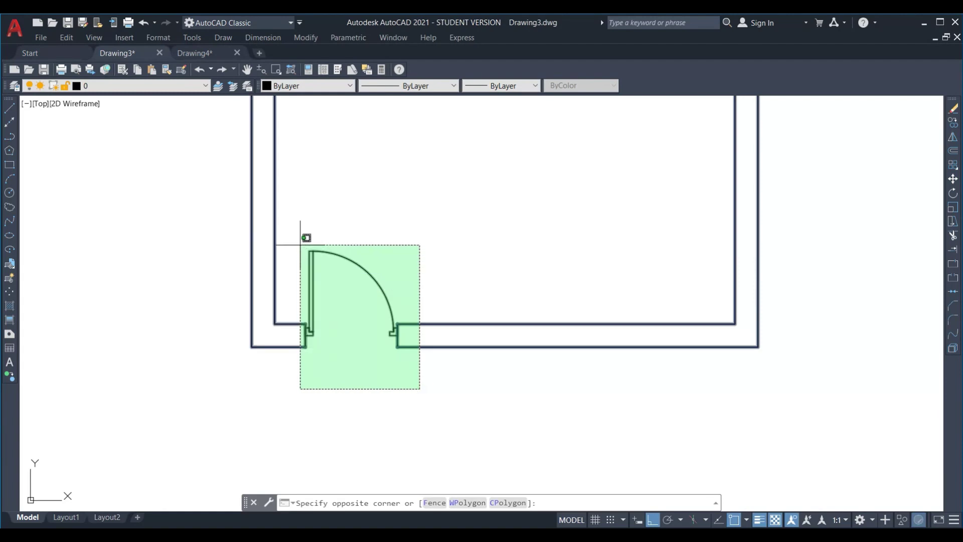
click(294, 230)
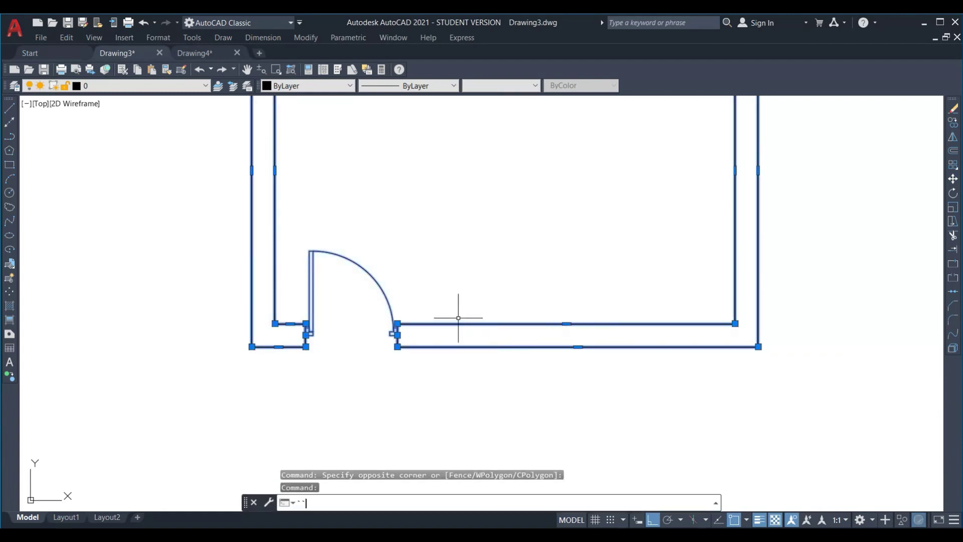
key(Escape)
click(429, 319)
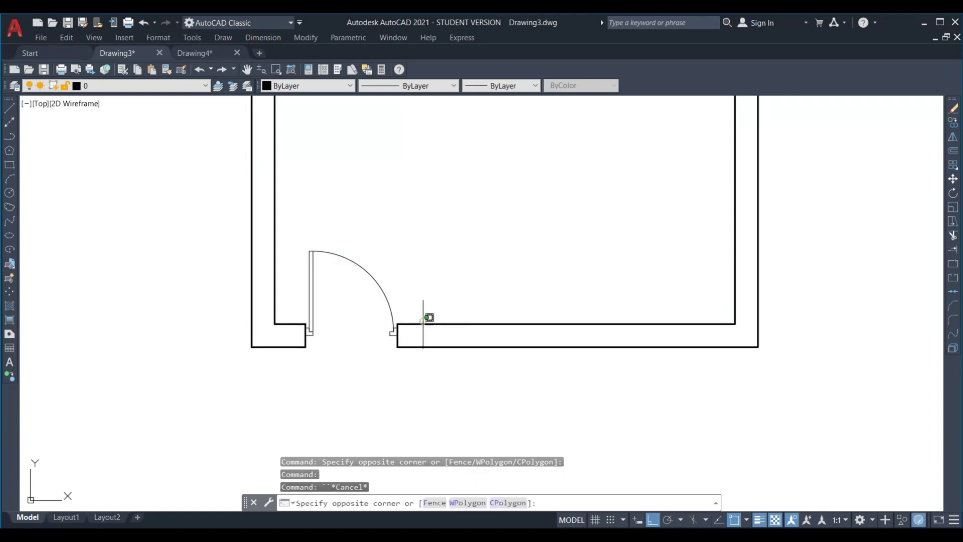
key(Escape)
click(398, 369)
click(292, 240)
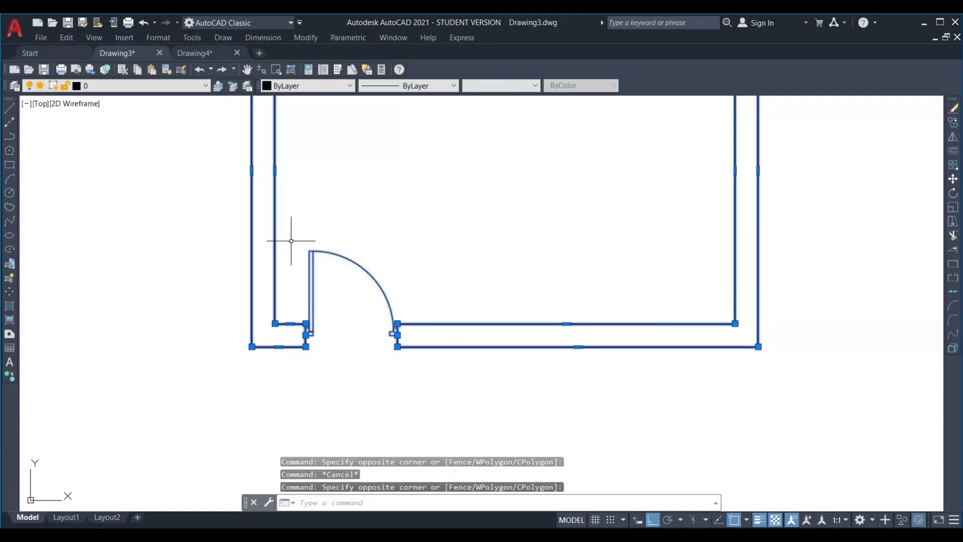
text(m)
key(Return)
click(396, 335)
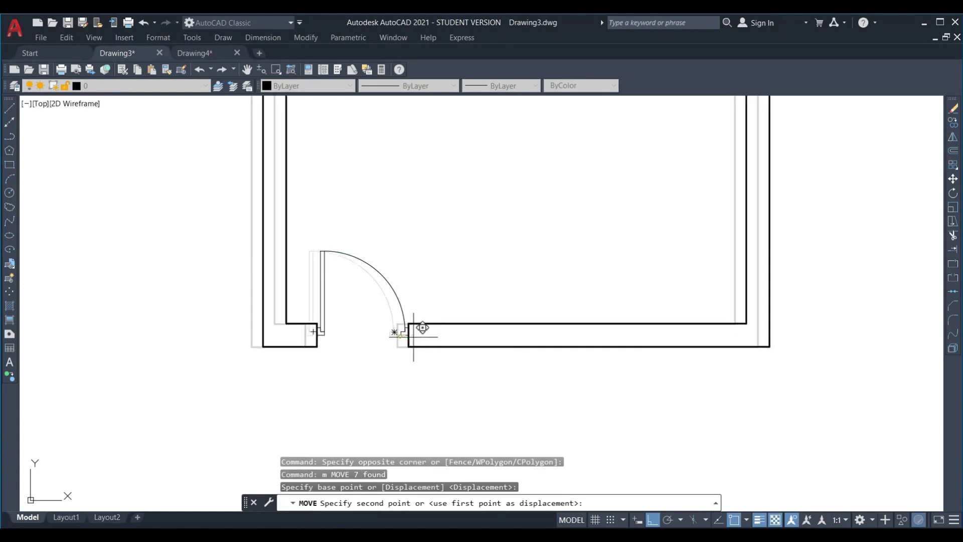
key(Escape)
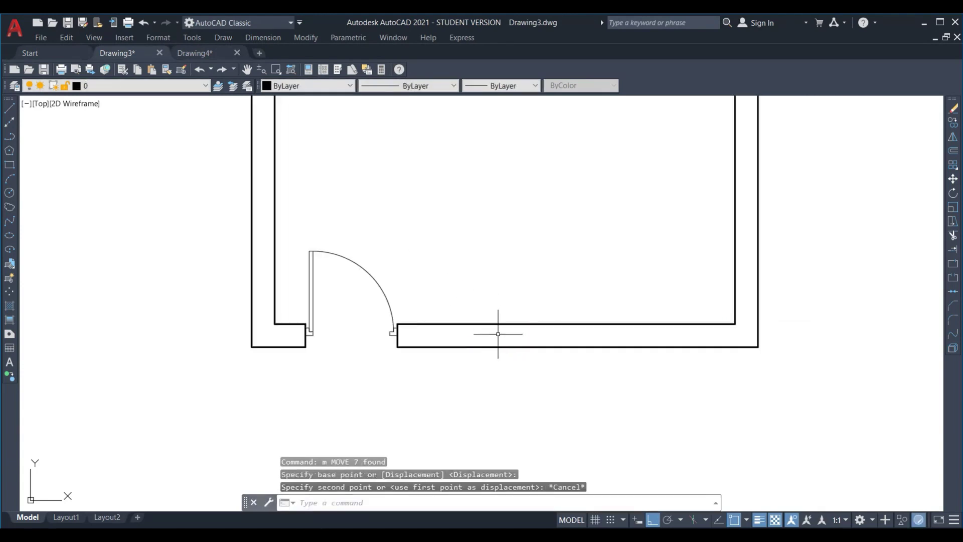
- Explode the left and right wall outlines into separate lines
click(499, 323)
key(Escape)
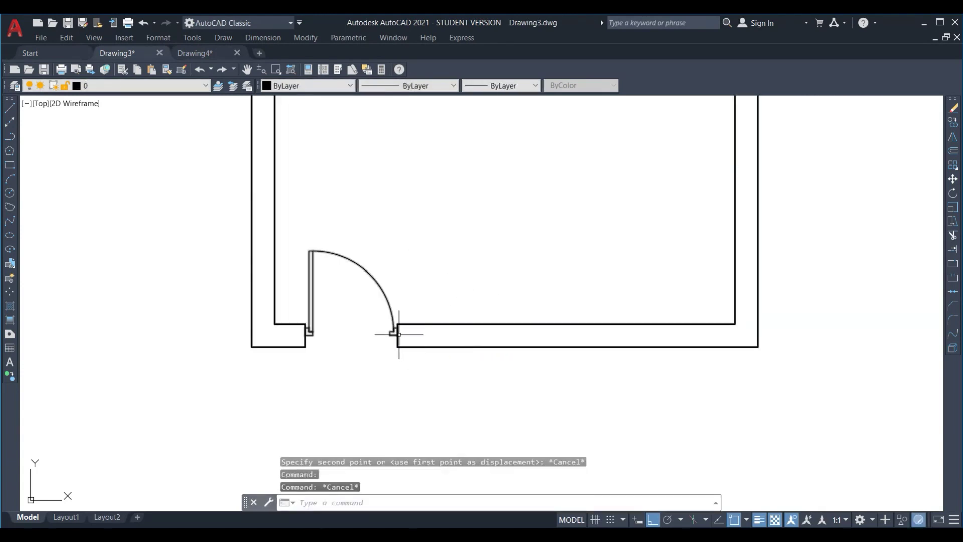
key(Escape)
click(279, 325)
click(290, 354)
click(250, 280)
text(x)
key(Return)
click(558, 351)
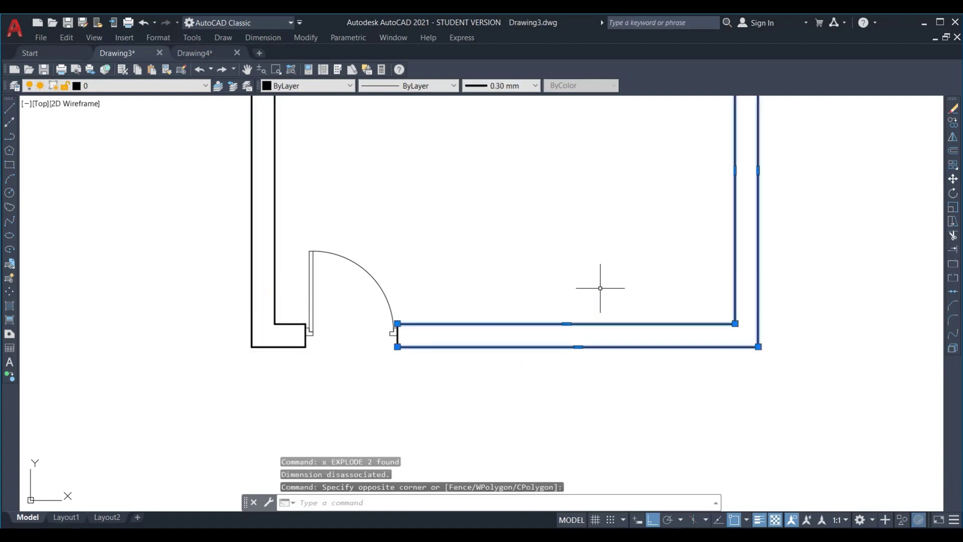
text(x)
key(Return)
- Explode the small wall piece left of the door, cancelling the explode at the jamb
click(413, 360)
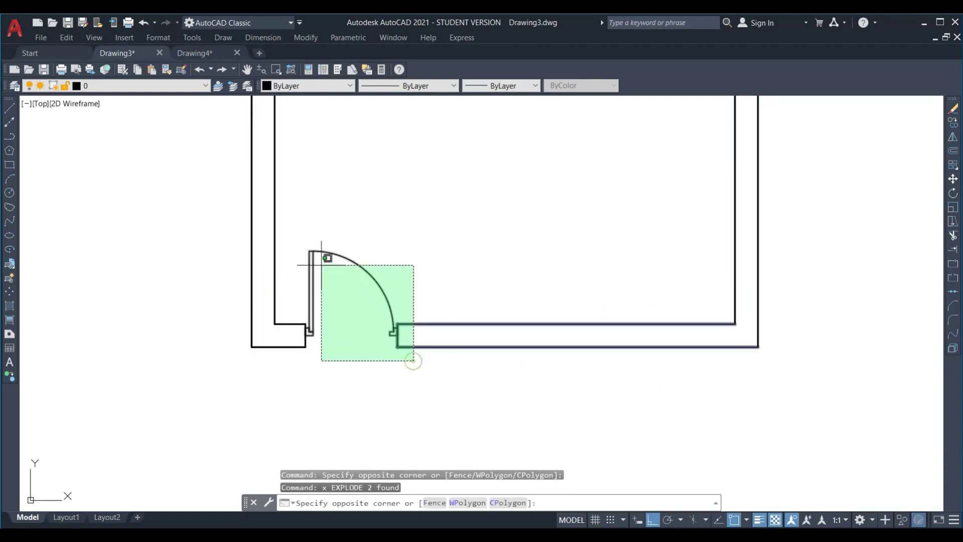
click(293, 239)
key(Escape)
click(294, 372)
click(288, 312)
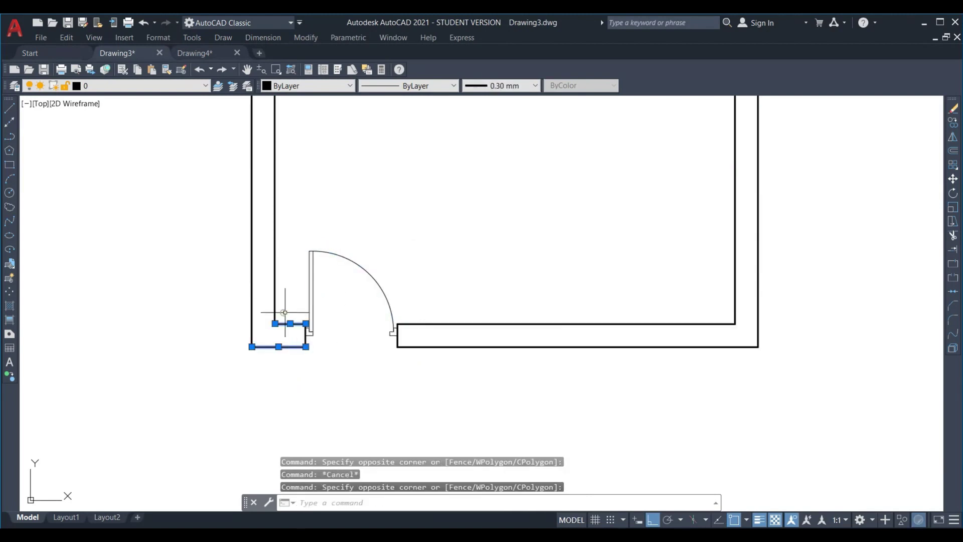
text(x)
key(Return)
click(469, 361)
click(440, 301)
text(x)
key(Escape)
- Check selections of the door, bottom wall and a vertical wall line, then clear them
click(411, 359)
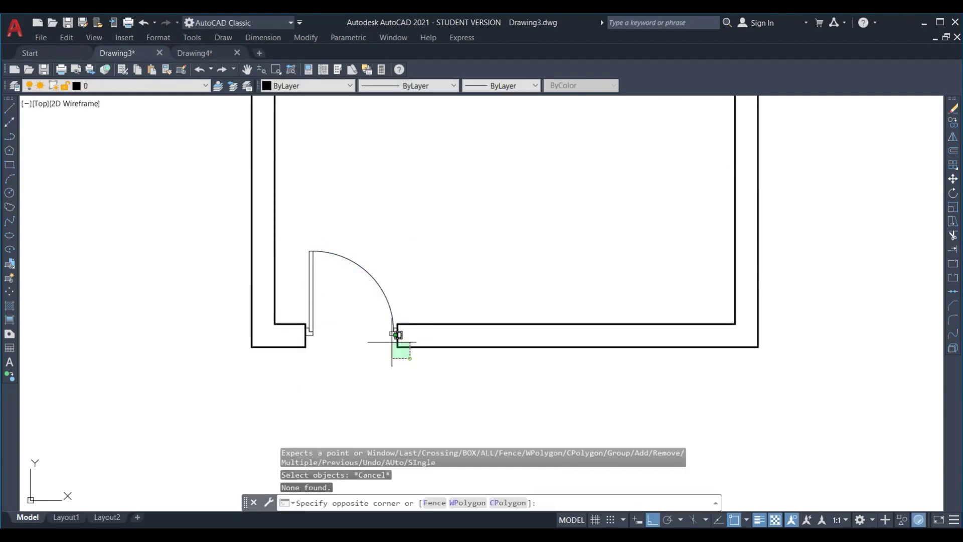
click(301, 216)
scroll(310, 349, up, 3)
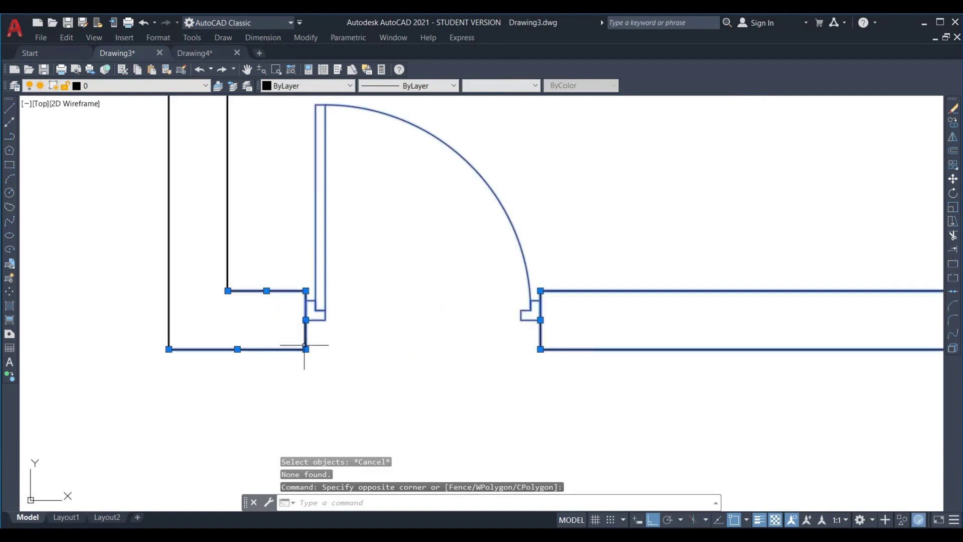
scroll(309, 348, up, 3)
key(Escape)
click(310, 335)
key(Escape)
scroll(311, 334, down, 2)
scroll(300, 316, down, 2)
- Move the door 1'6 along the wall, then undo the move
click(294, 167)
click(479, 409)
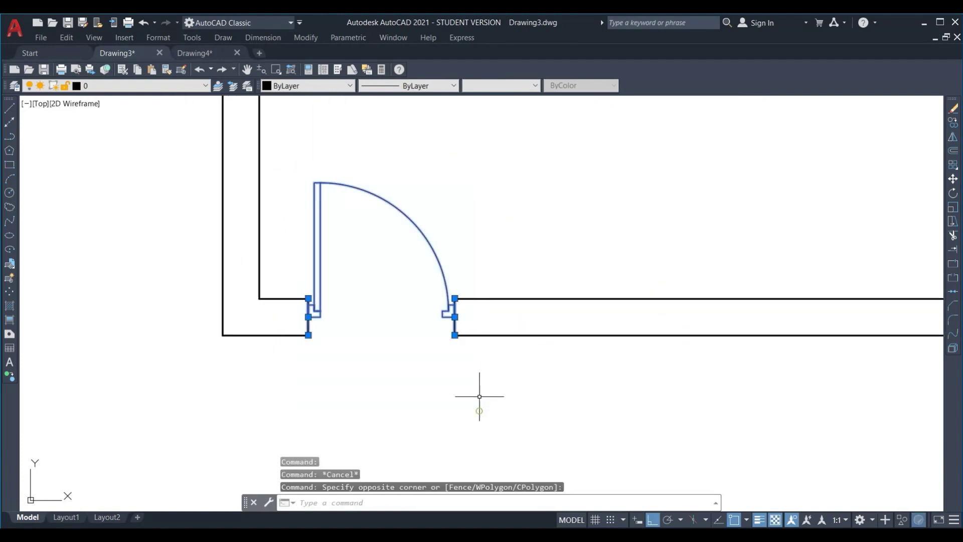
text(m)
key(Return)
click(425, 389)
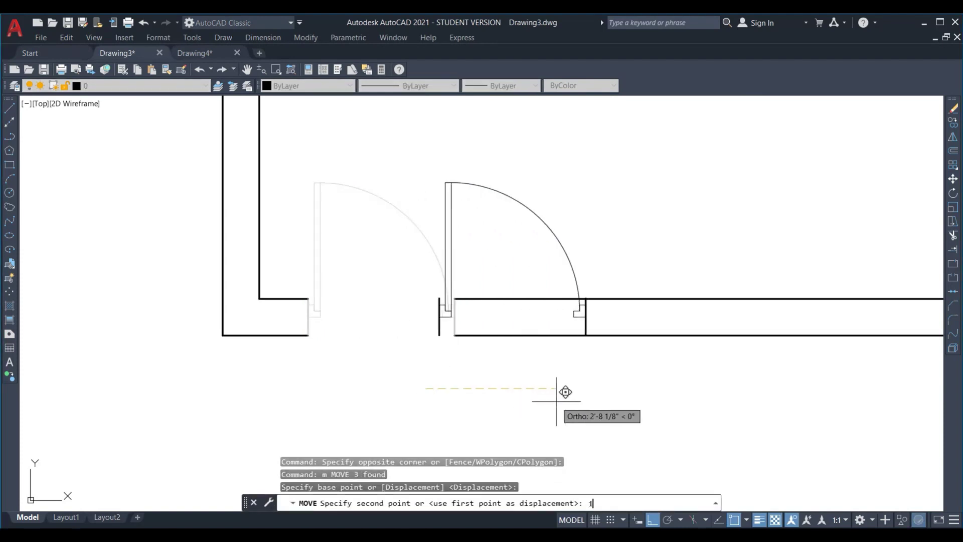
text('6)
key(Return)
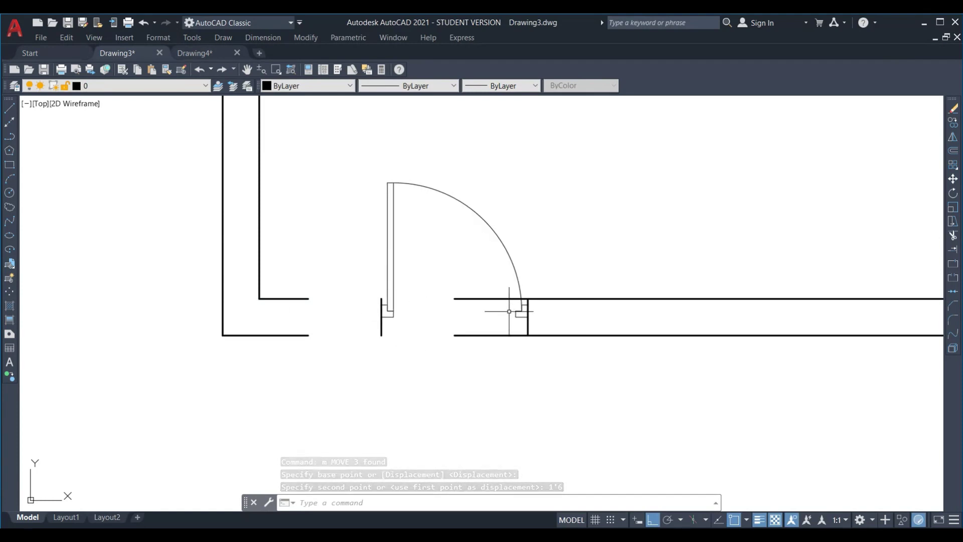
key(ctrl+z)
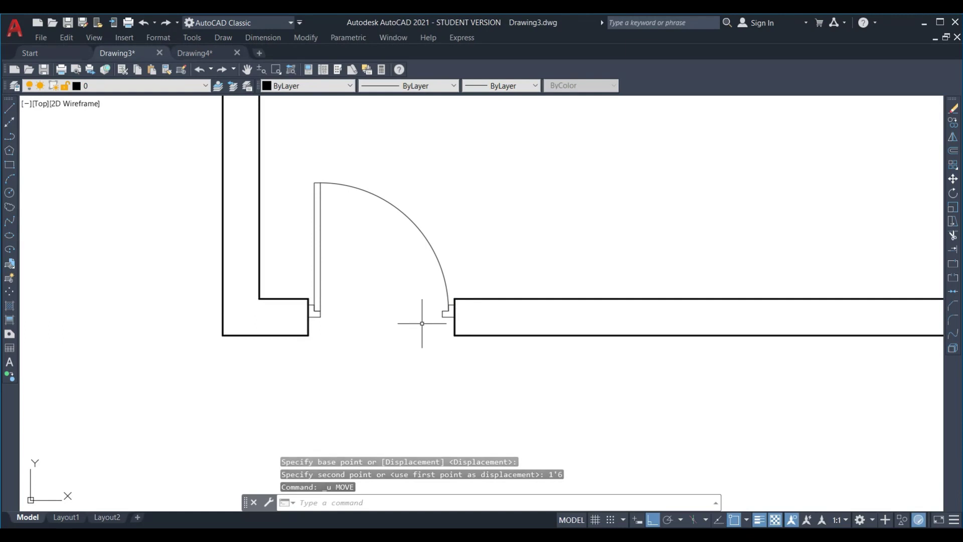
- Stretch the door and its opening 1'6 to the right from the wall corner
text(s)
key(Return)
click(492, 375)
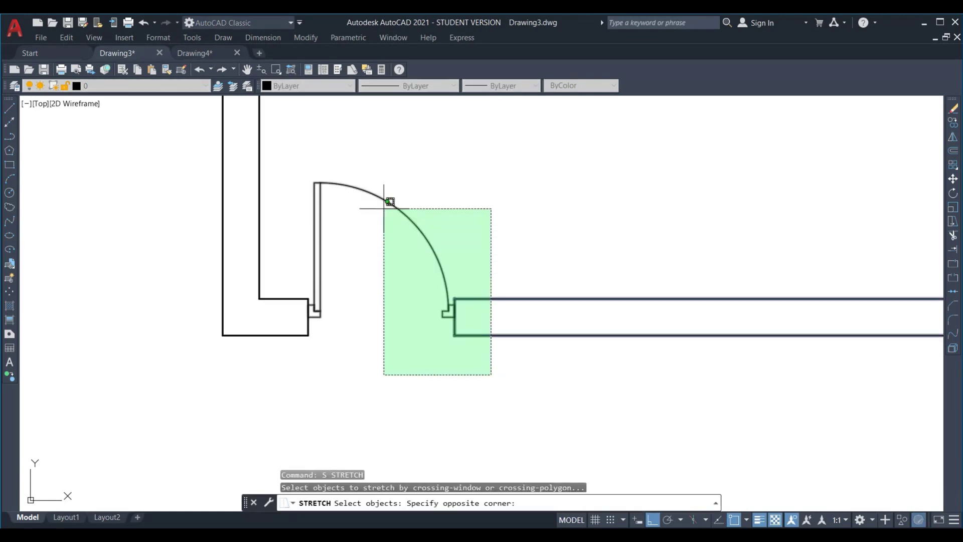
click(290, 158)
key(Return)
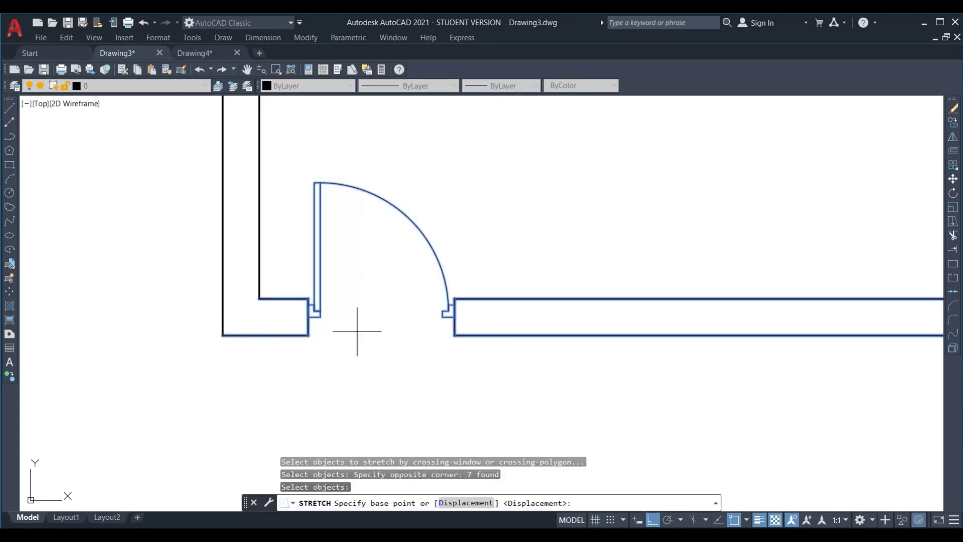
click(308, 335)
text(1'6)
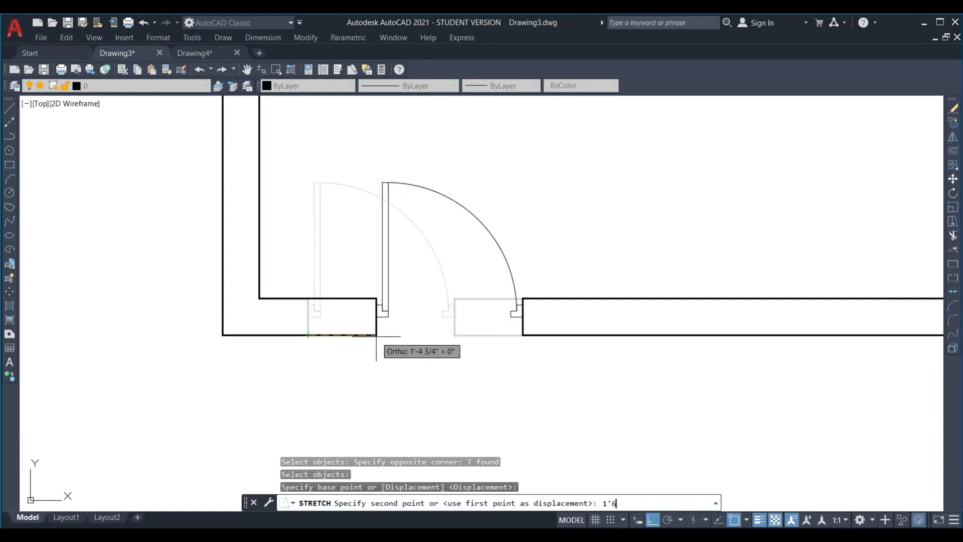
key(Return)
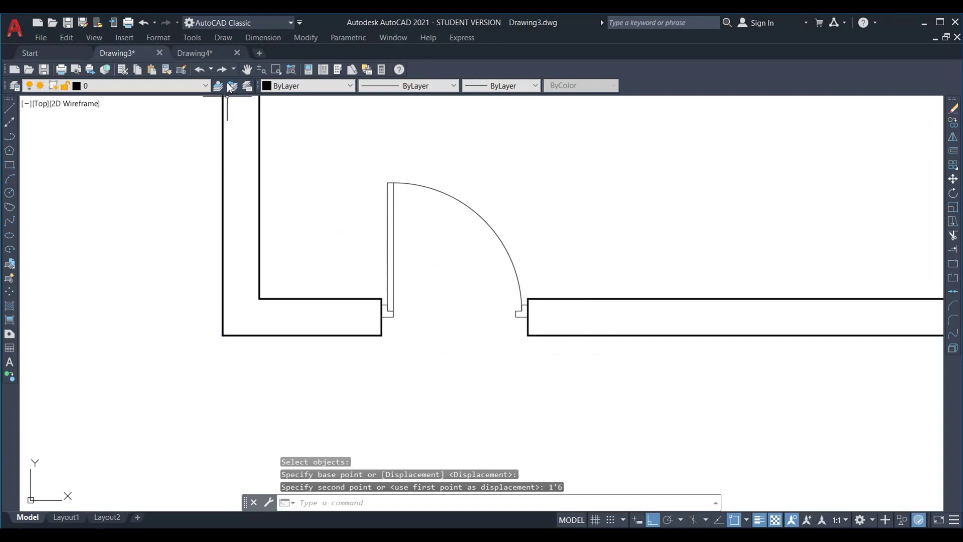
- Verify the 2'-6" distance to the inner left wall with a linear dimension, then delete it
click(254, 40)
click(275, 66)
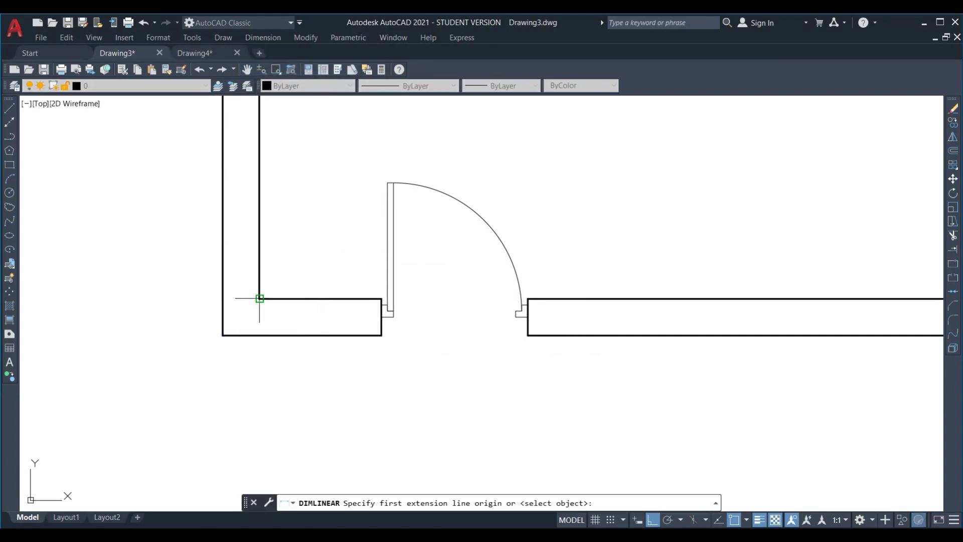
click(261, 297)
click(382, 299)
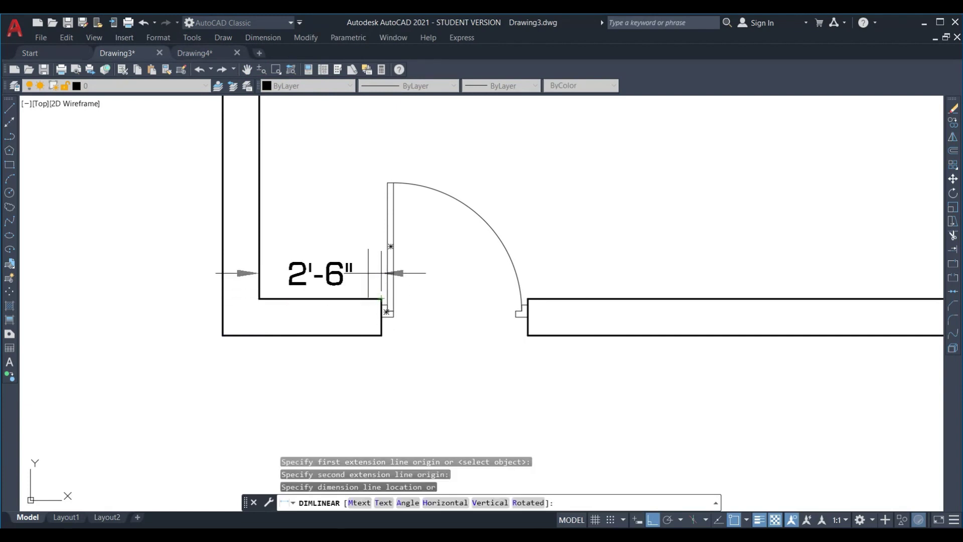
click(291, 272)
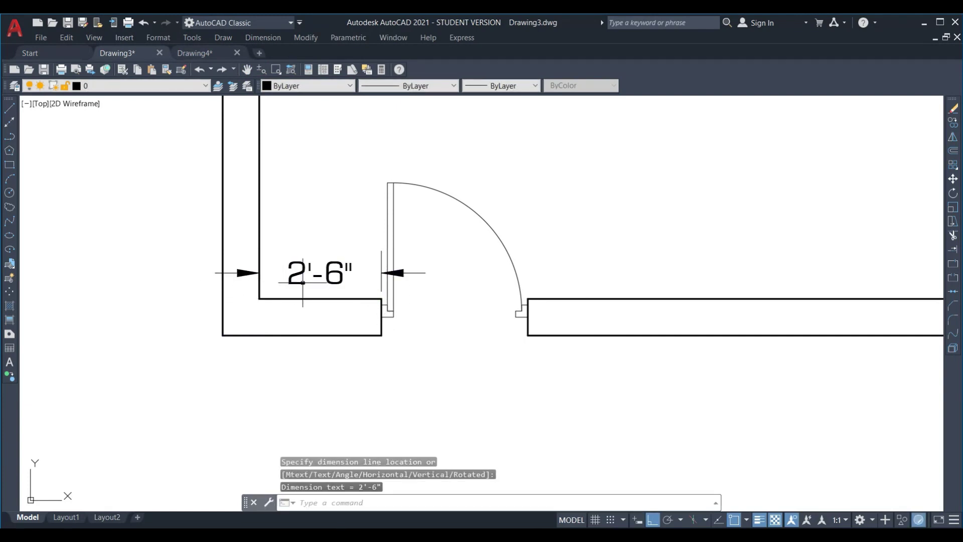
click(298, 281)
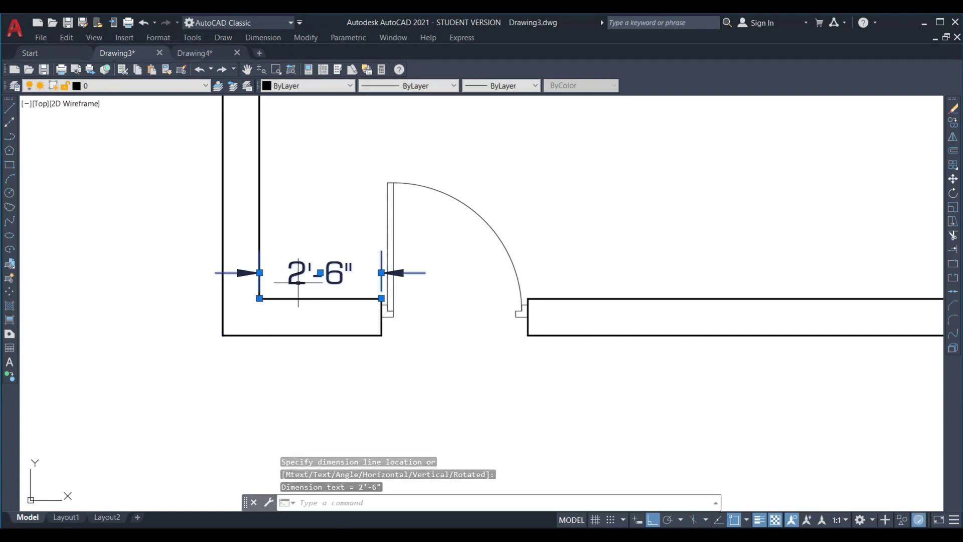
text(e)
key(Delete)
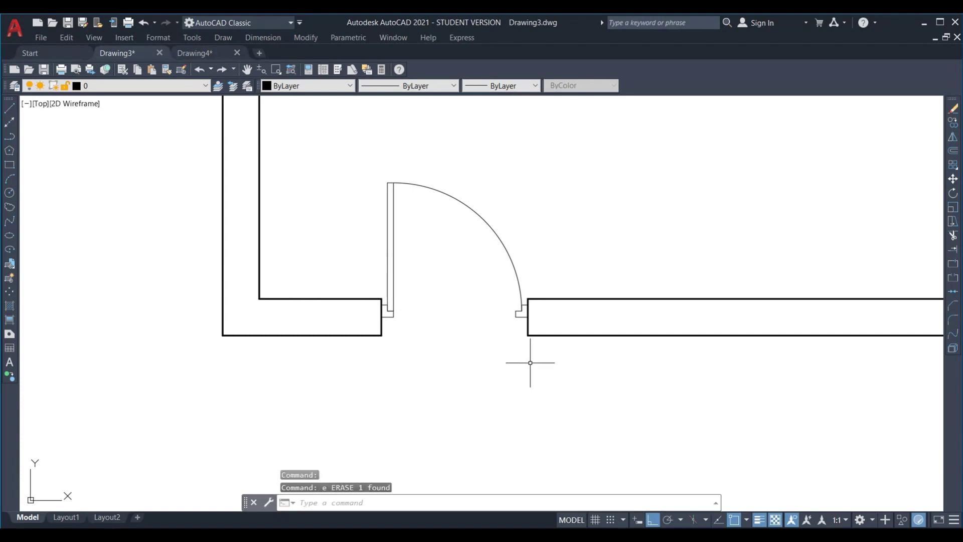
- Stretch the door and its wall ends 1' back to the left
text(s)
key(Return)
click(581, 381)
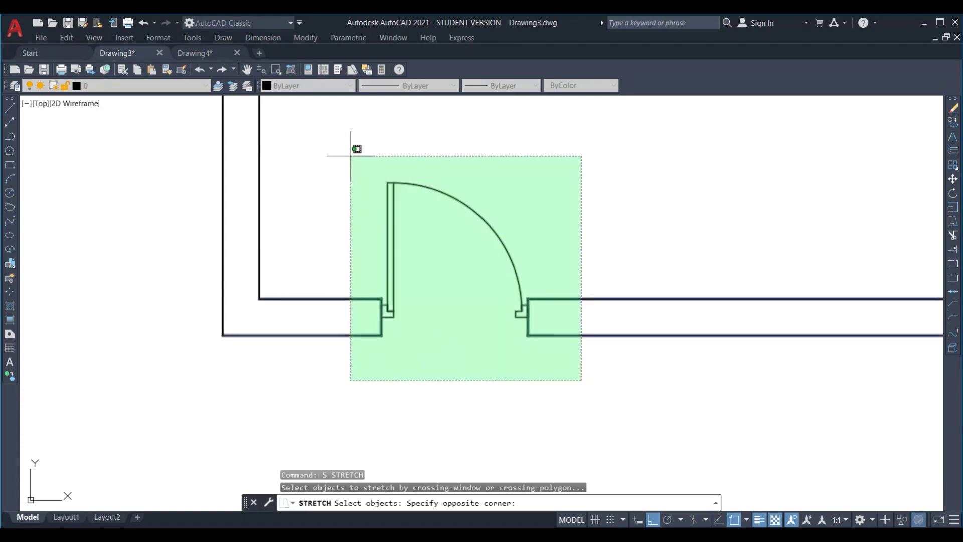
click(350, 150)
key(Return)
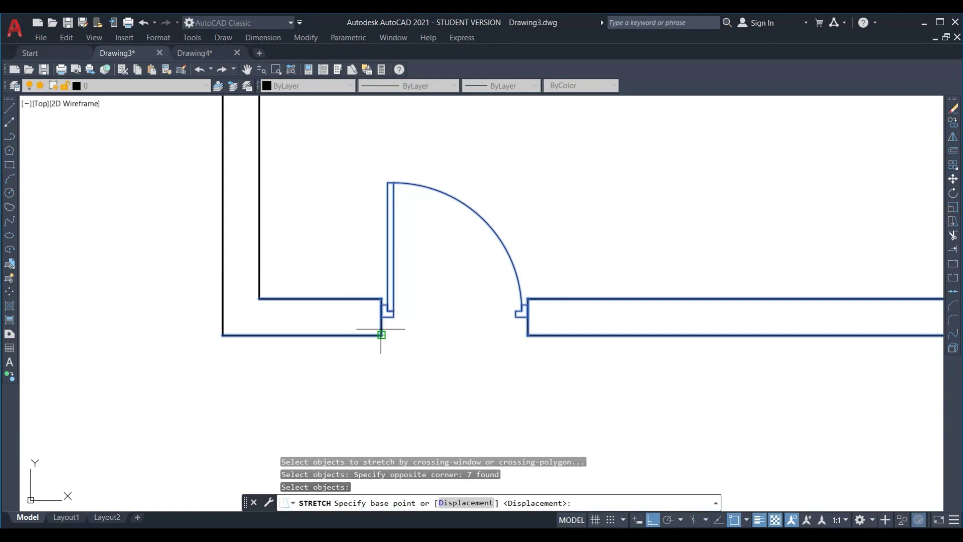
click(381, 335)
text(1')
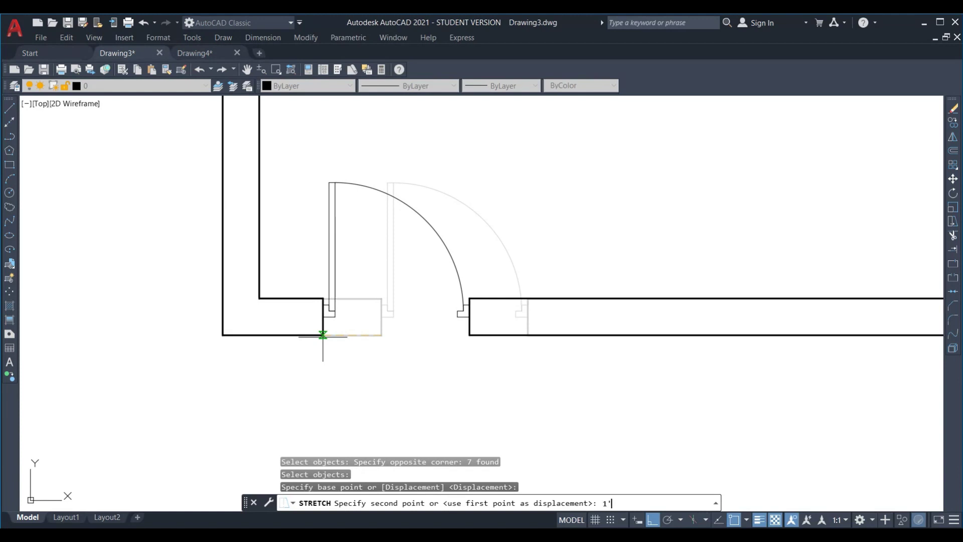
key(Return)
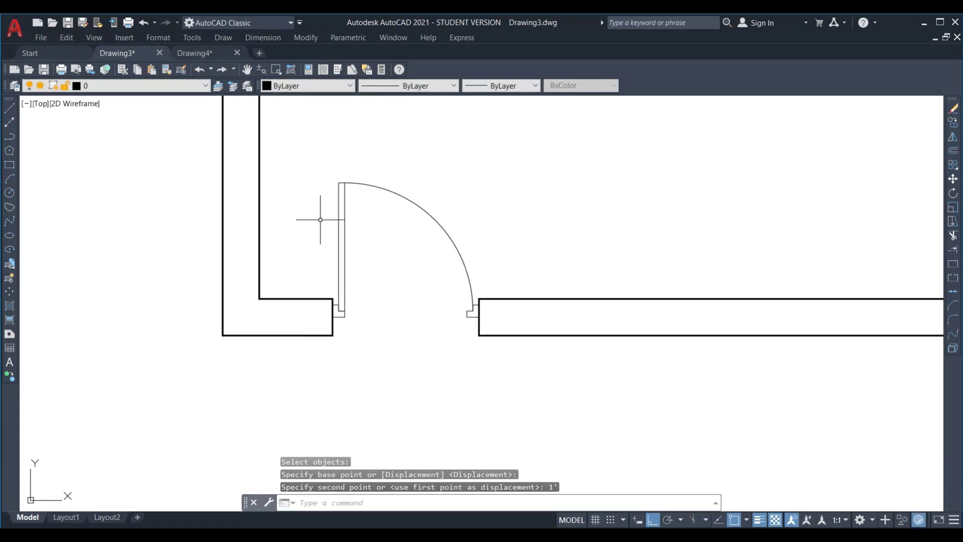
- Add a linear dimension showing 1'-6" to the inner left wall, then select it
click(270, 39)
click(271, 69)
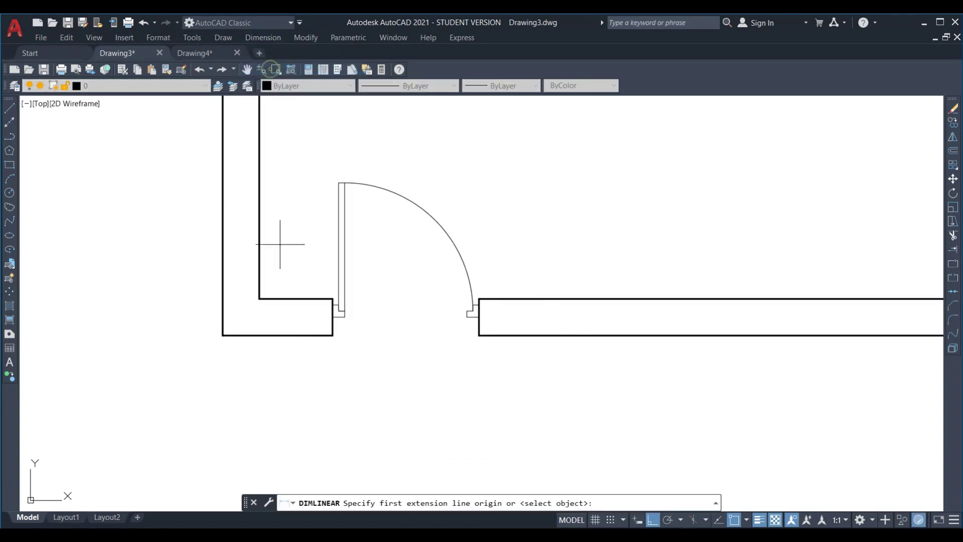
click(291, 299)
click(296, 272)
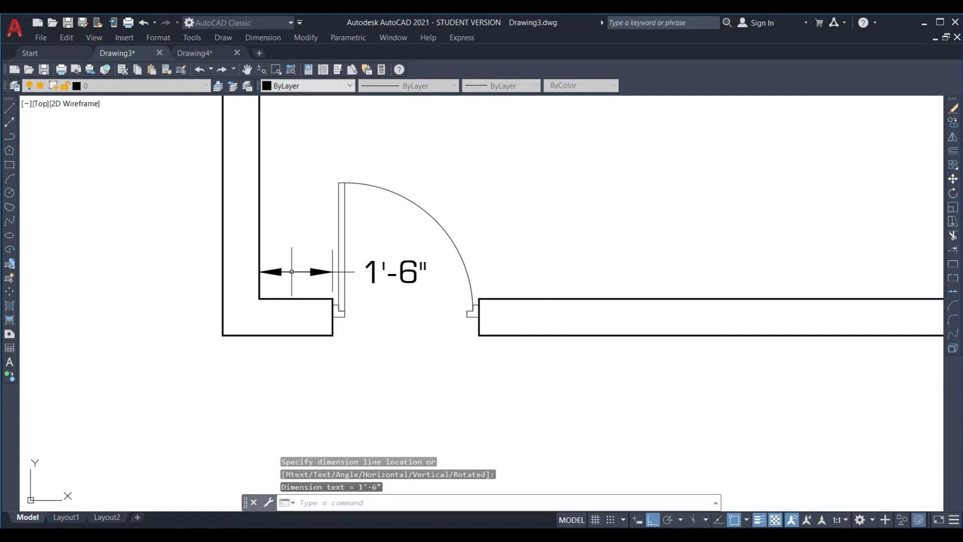
click(310, 289)
click(295, 252)
- Erase the 1'-6" dimension, then try moving the window opening lines and cancel
text(e)
key(Return)
scroll(376, 341, down, 5)
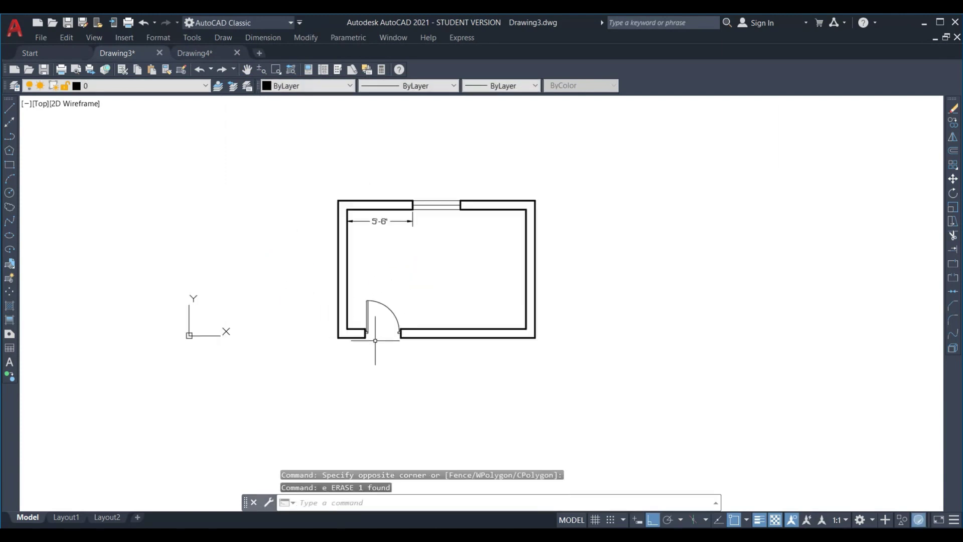
scroll(432, 201, up, 4)
scroll(437, 206, up, 2)
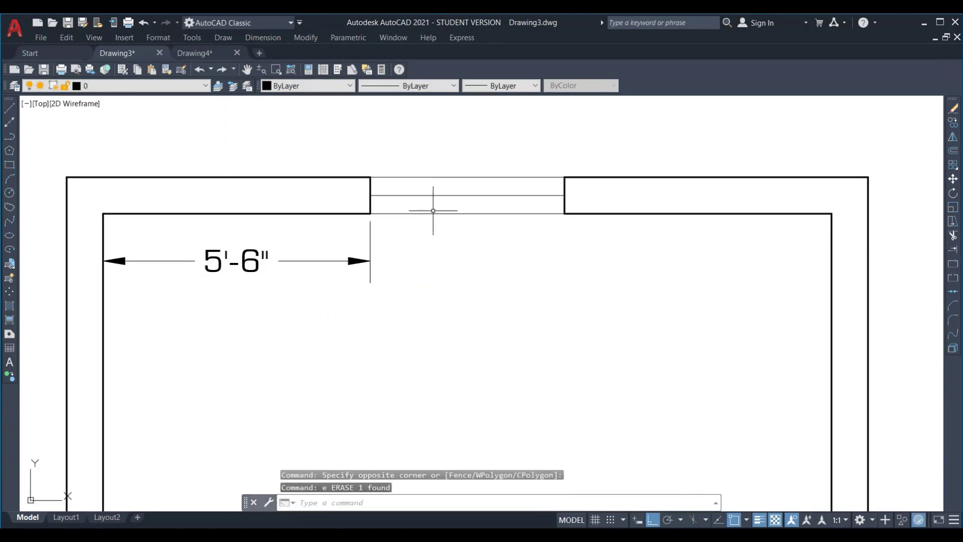
click(489, 231)
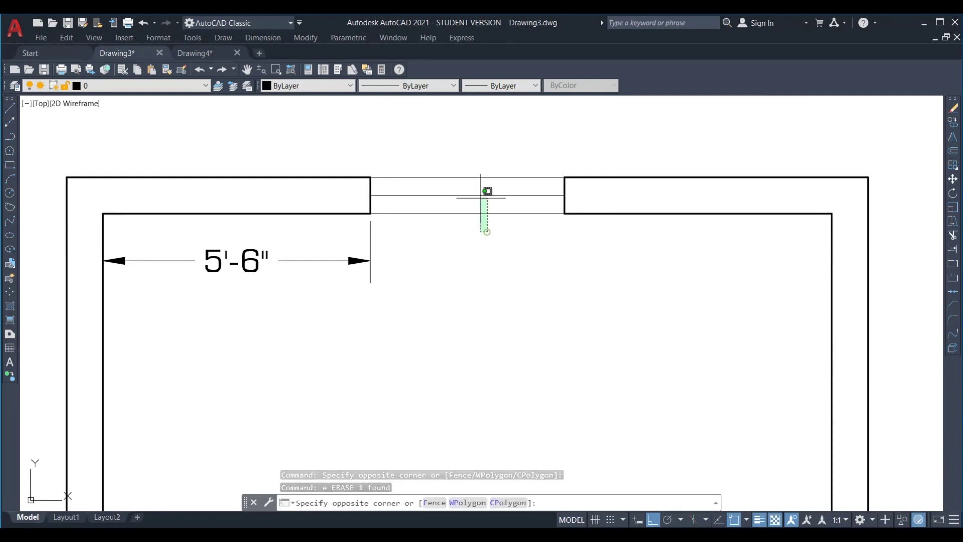
click(467, 166)
text(m)
key(Return)
click(528, 316)
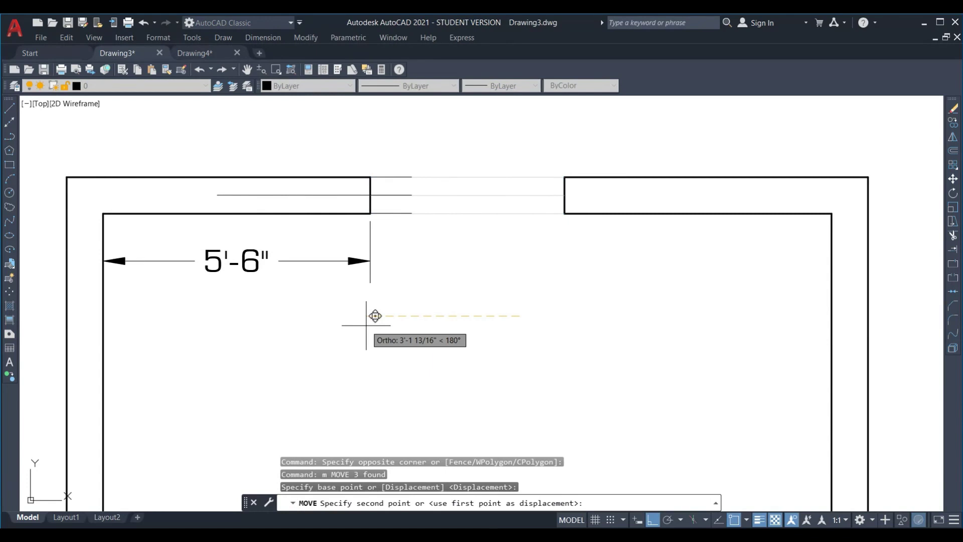
key(Escape)
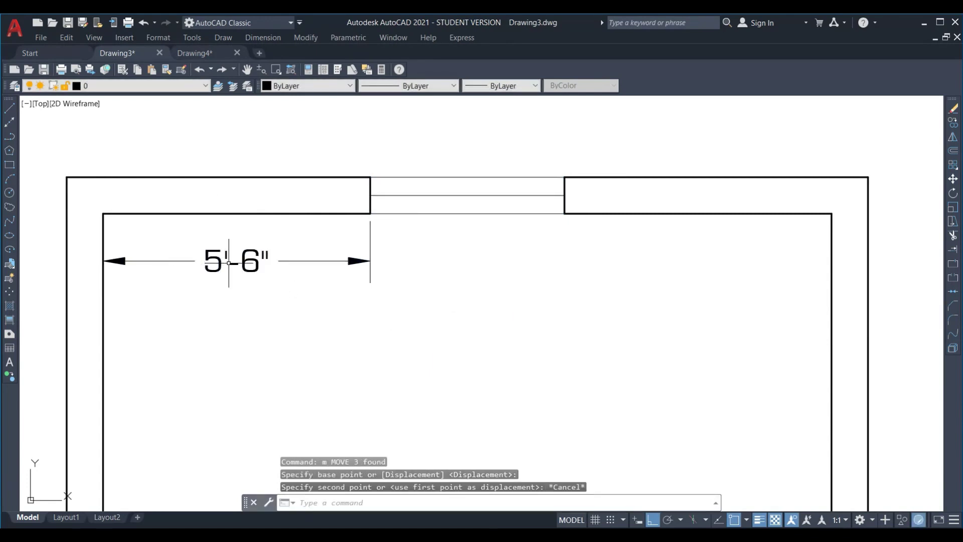
- Stretch the top-wall window opening 2'6" left from its corner
text(s)
key(Return)
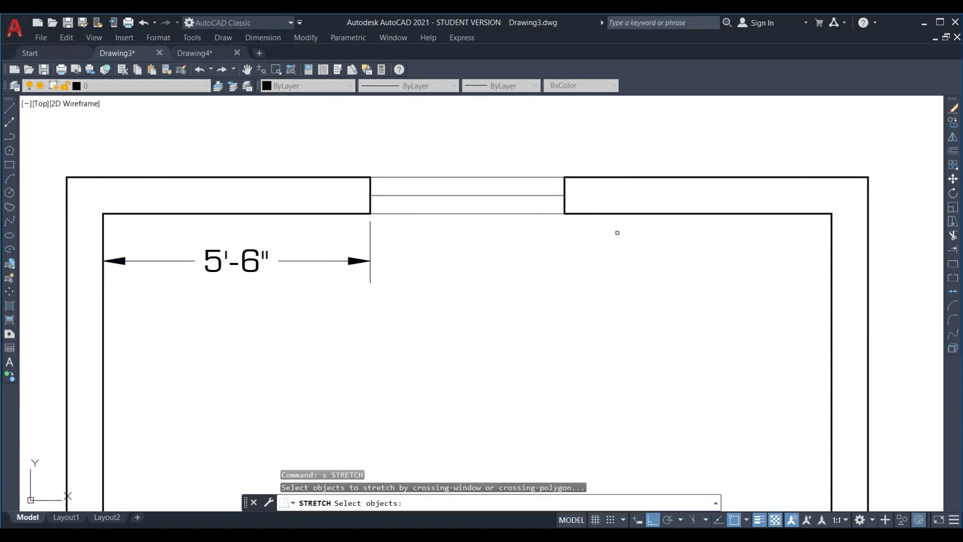
click(621, 232)
click(345, 152)
key(Return)
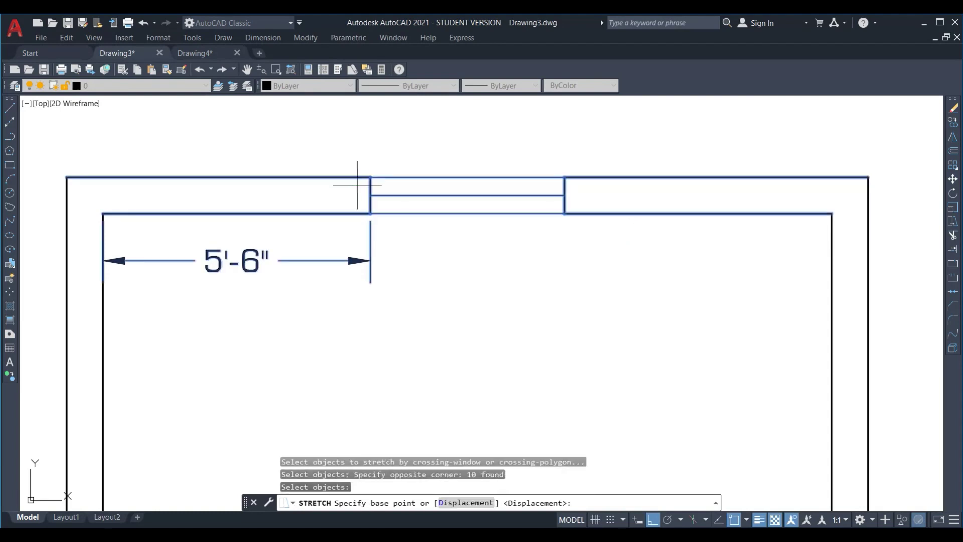
click(370, 195)
text(2'6")
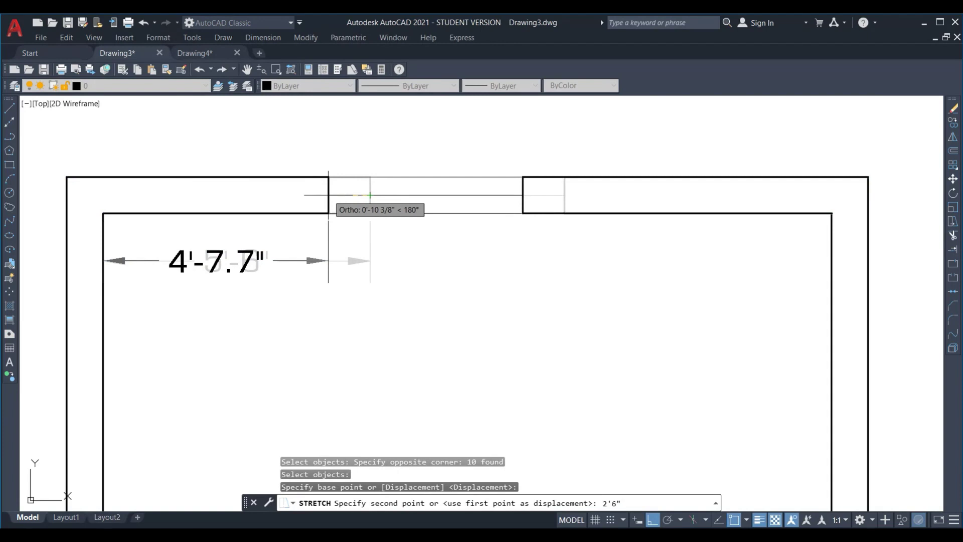
key(Return)
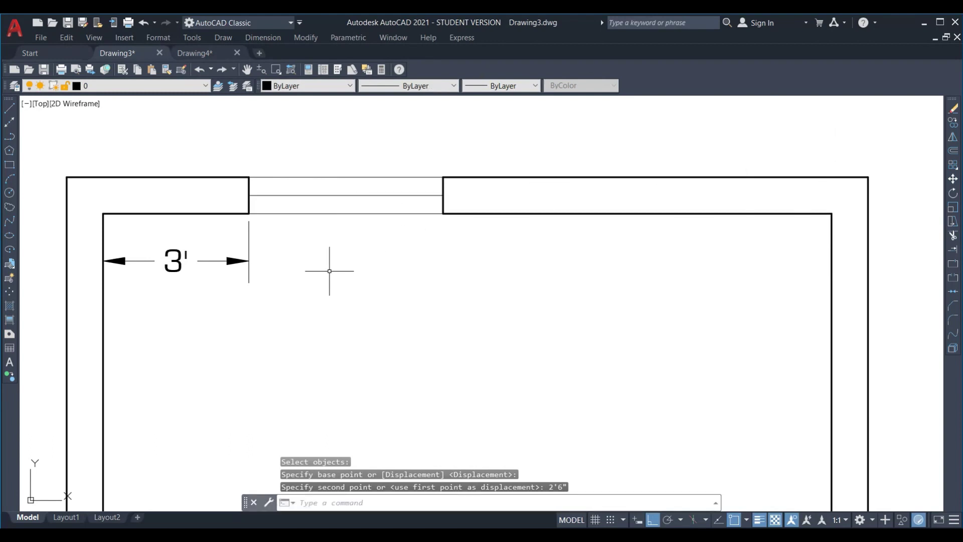
scroll(431, 165, down, 4)
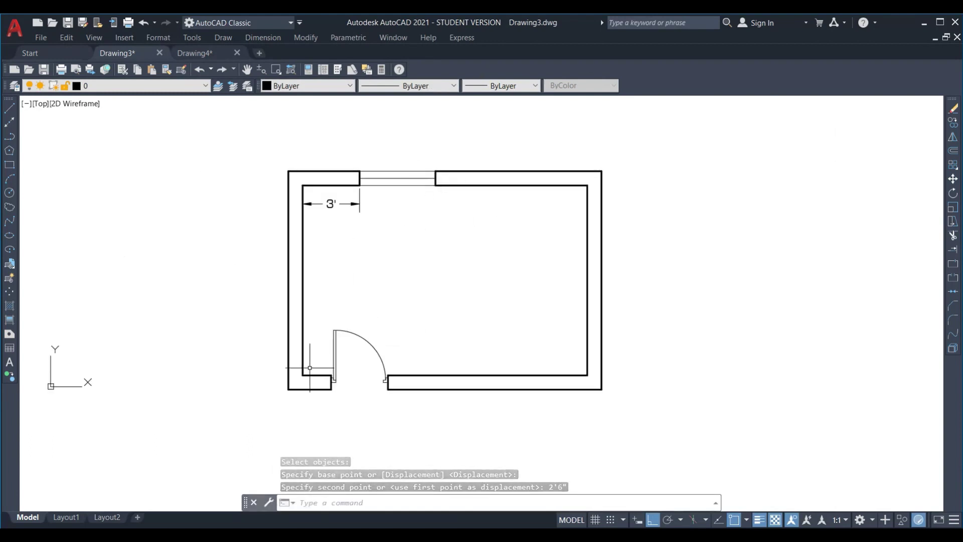
- Add a DLI linear dimension showing the door's 1'-6" distance from the wall
scroll(310, 367, up, 4)
text(dli)
key(Return)
key(Return)
click(329, 386)
click(315, 371)
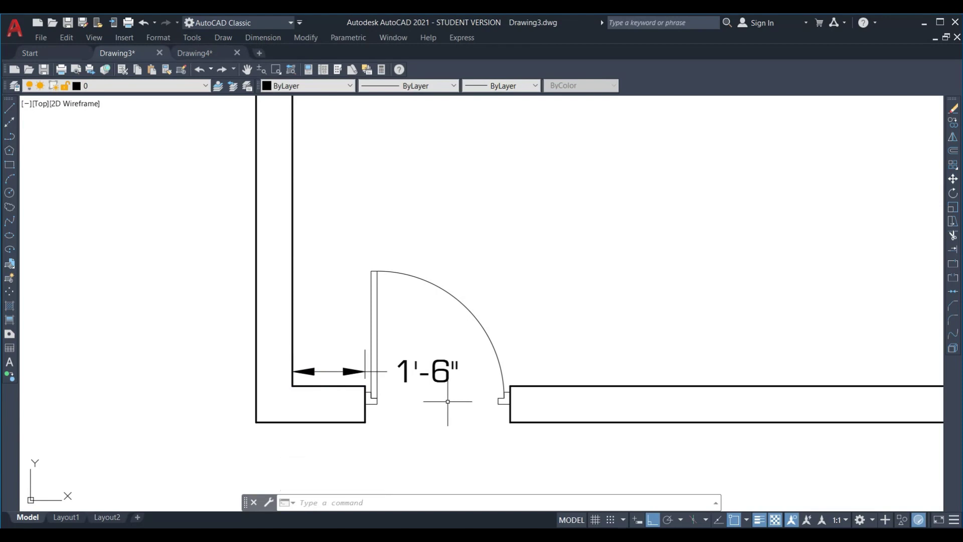
- Stretch the door to sit 3'2" from the inner wall corner using FROM
text(s)
key(Return)
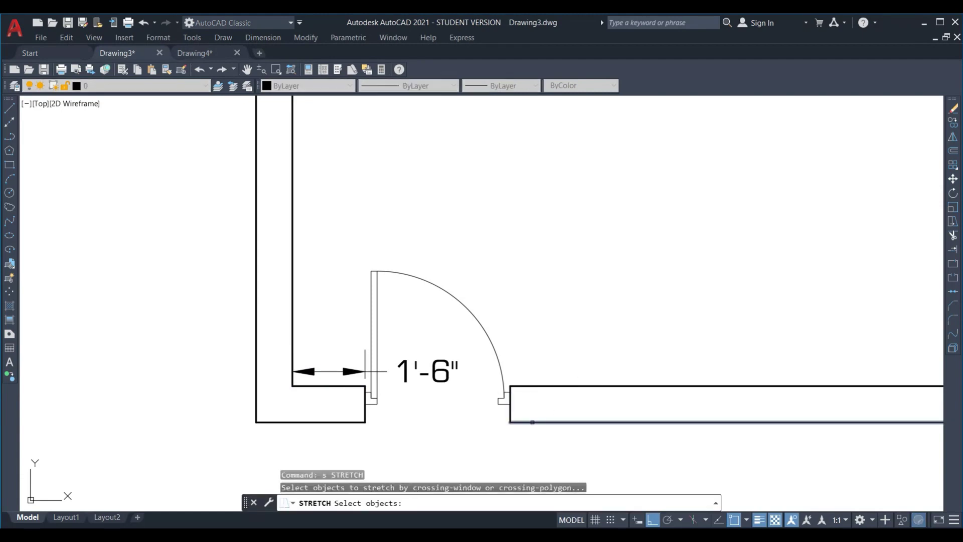
click(528, 447)
click(351, 238)
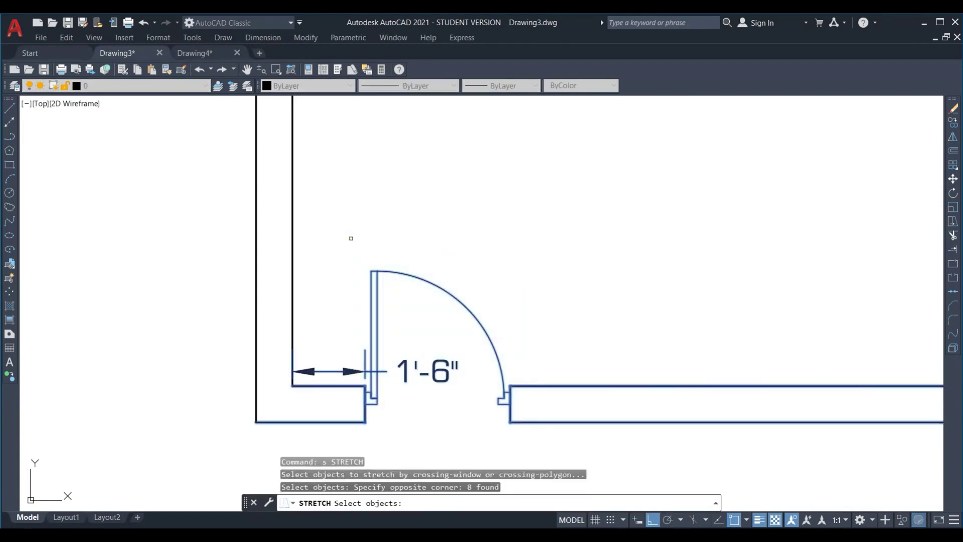
key(Return)
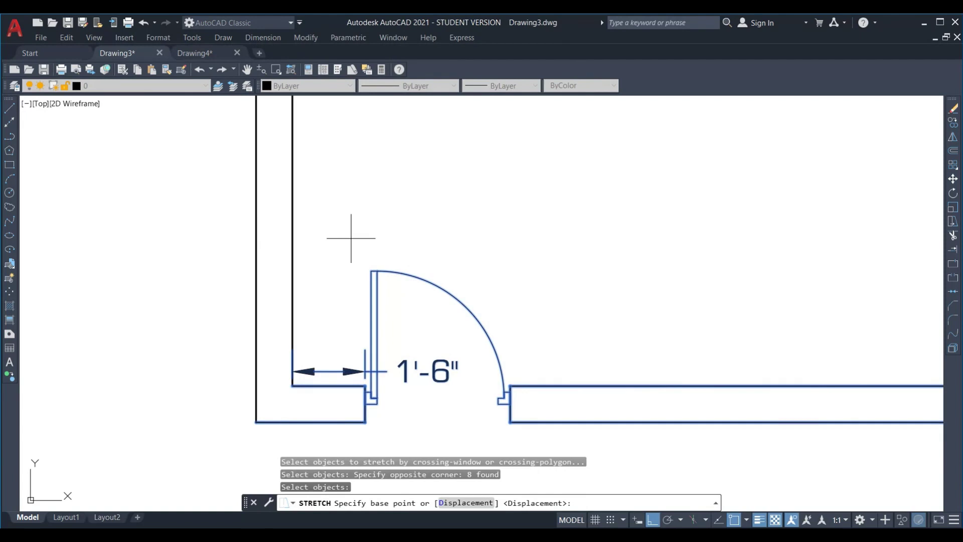
scroll(348, 418, up, 2)
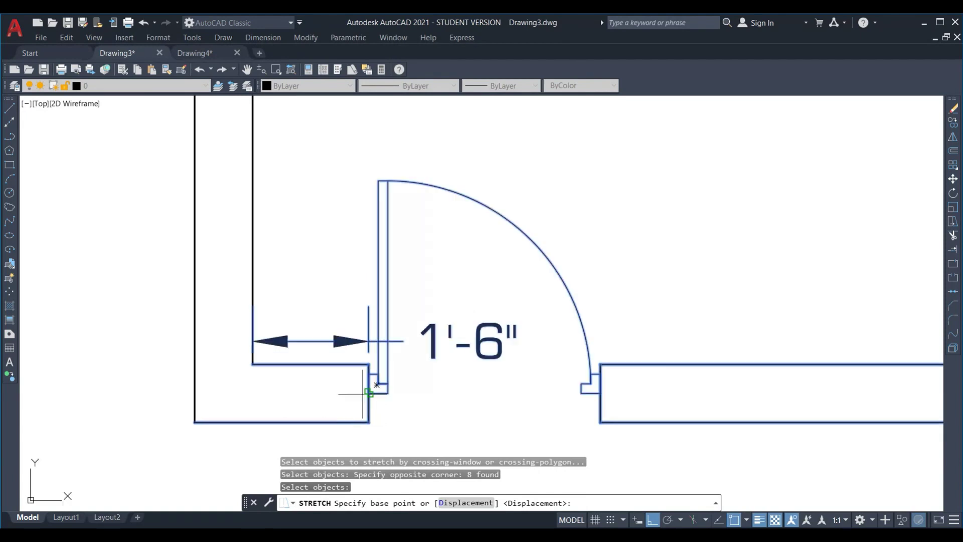
click(369, 365)
text(from)
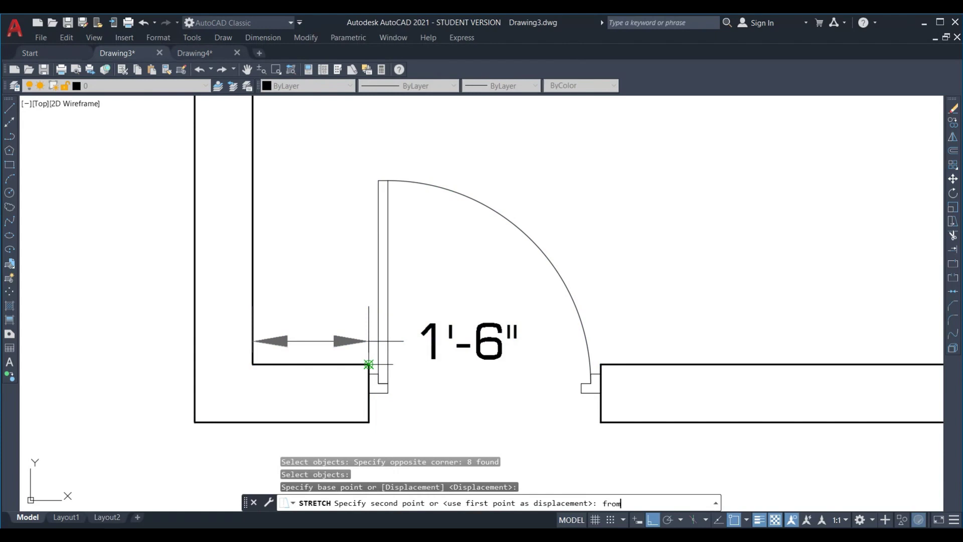
key(Return)
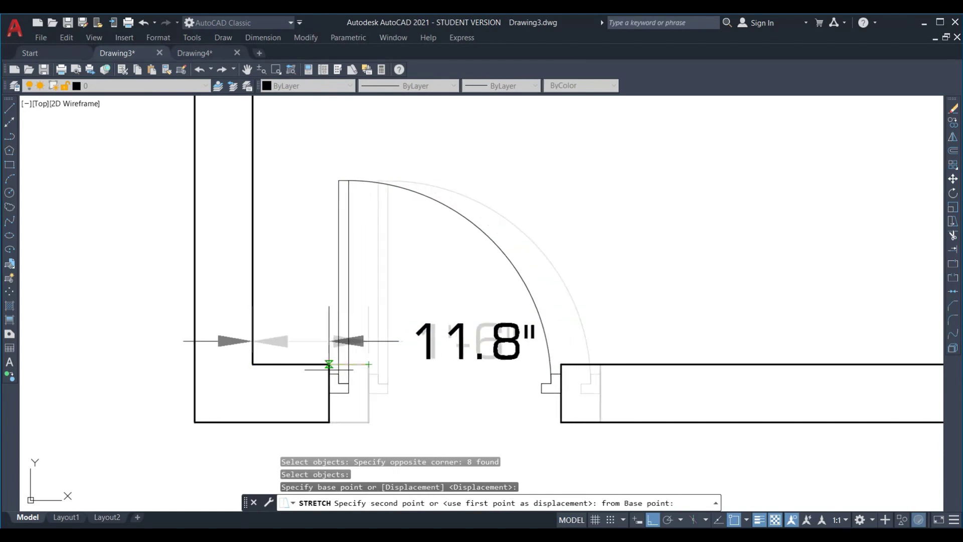
click(253, 364)
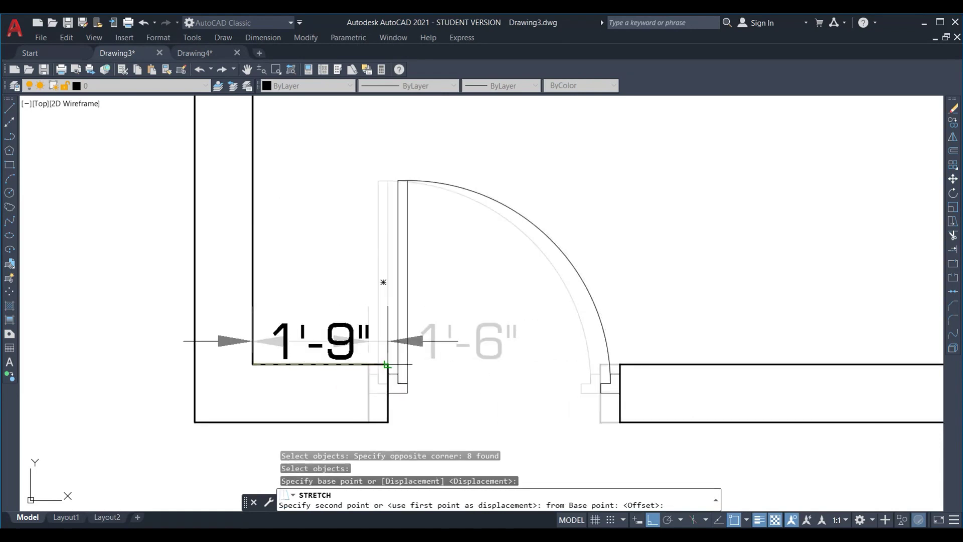
text(3'2")
key(Return)
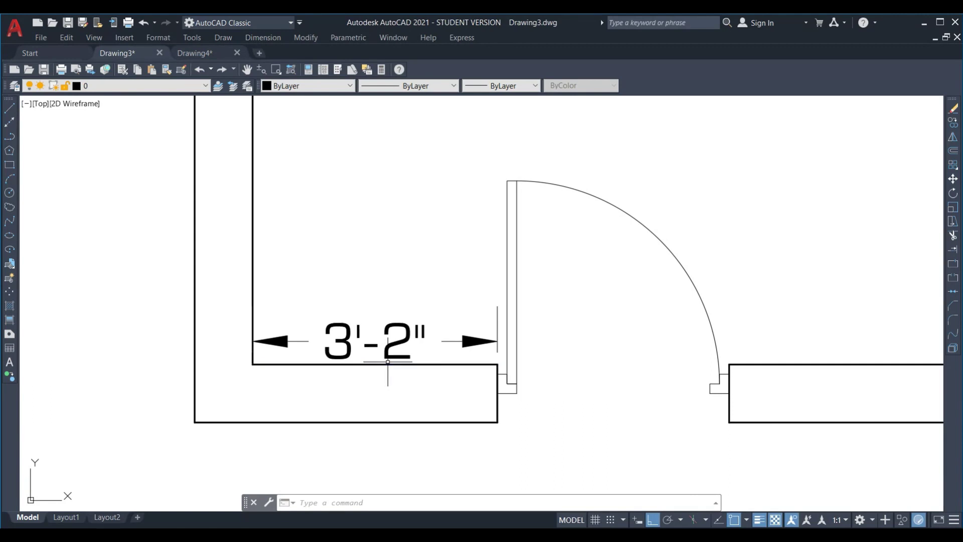
text(s)
key(Return)
- Stretch the door back to 1'-9" from the inner left wall using FROM off the corner
click(777, 451)
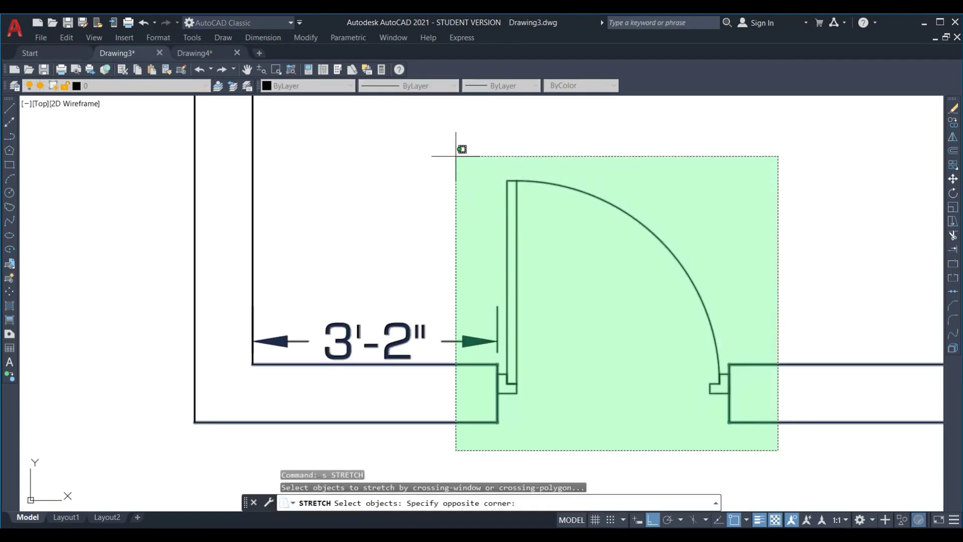
click(451, 149)
key(Return)
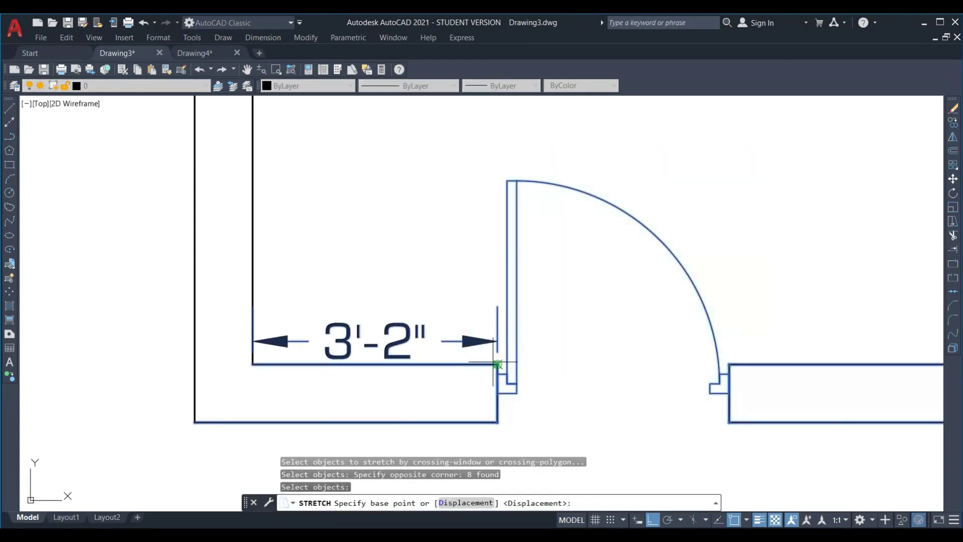
click(497, 364)
text(fro)
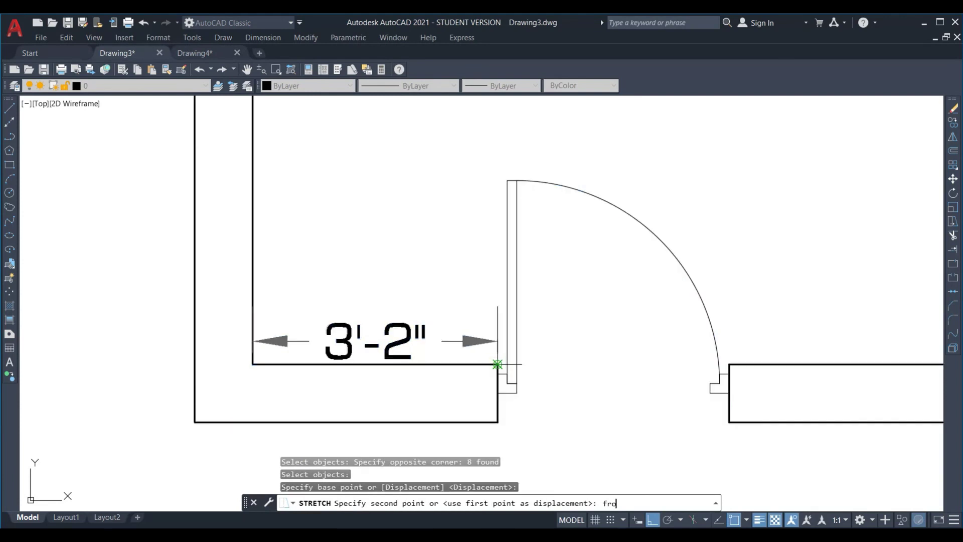
text(m)
key(Return)
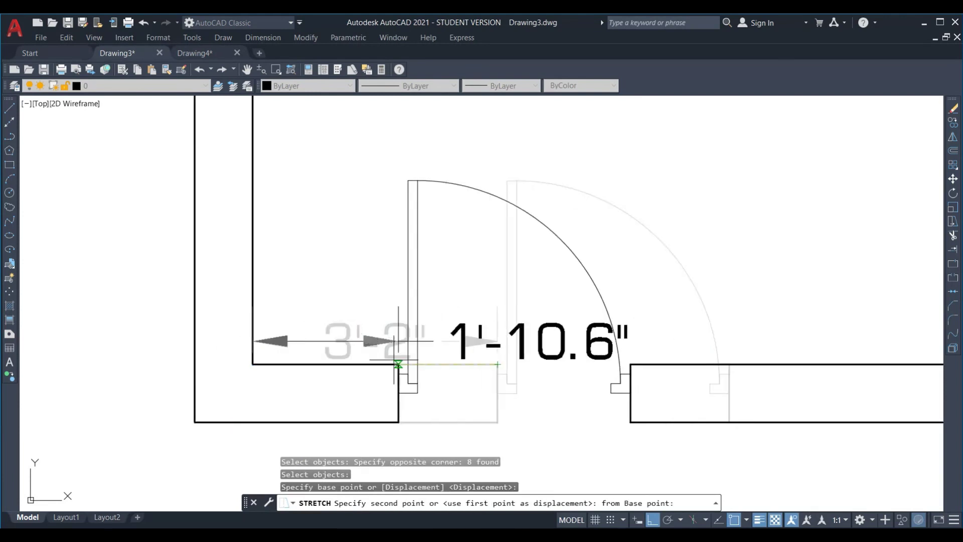
click(253, 364)
text(1'9")
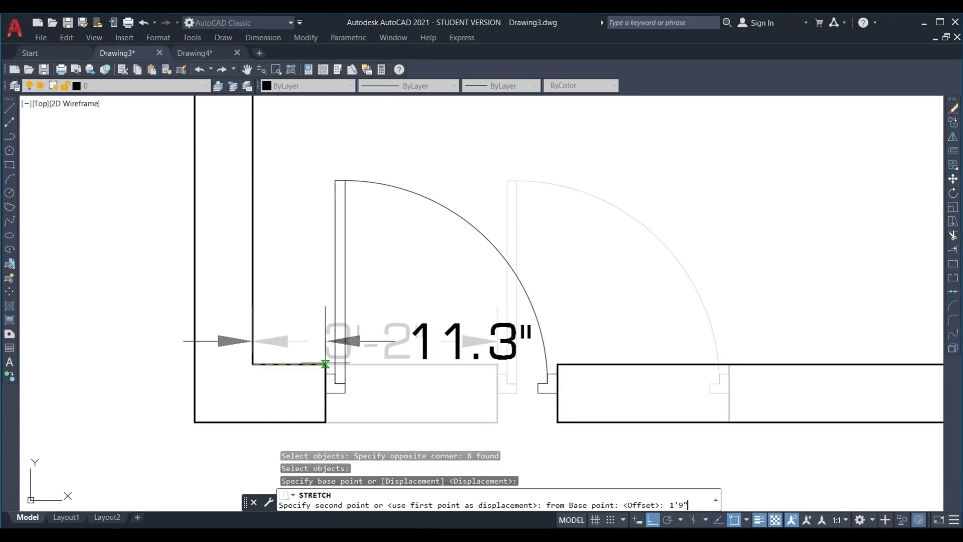
key(Return)
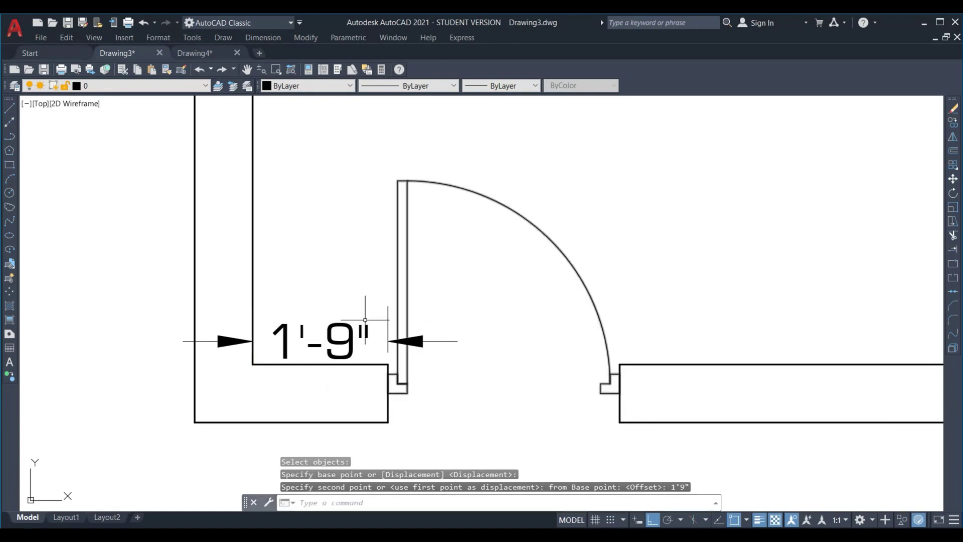
scroll(313, 311, down, 2)
scroll(342, 312, down, 5)
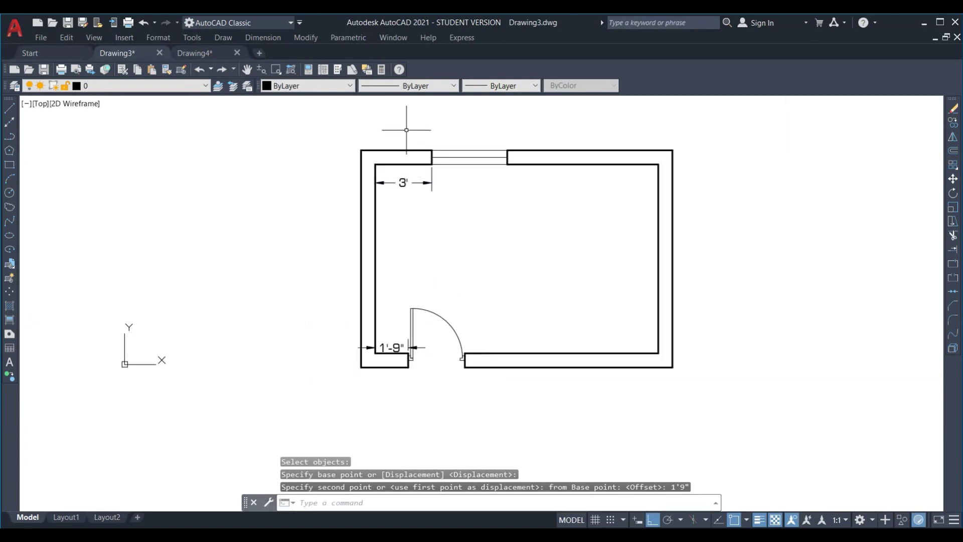
- Stretch the top-wall opening 2 inches using a crossing window
scroll(391, 126, up, 4)
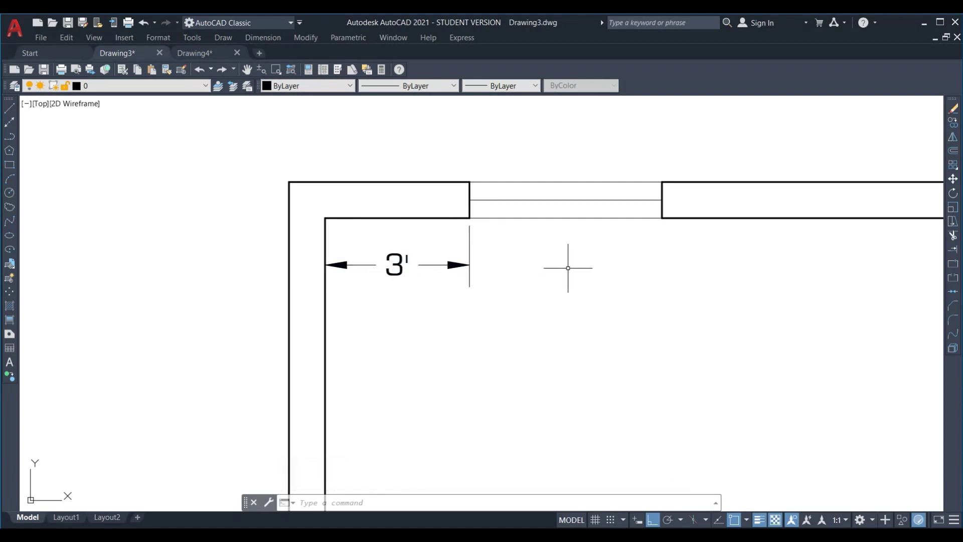
text(s)
key(Return)
click(688, 303)
click(447, 166)
key(Return)
click(469, 200)
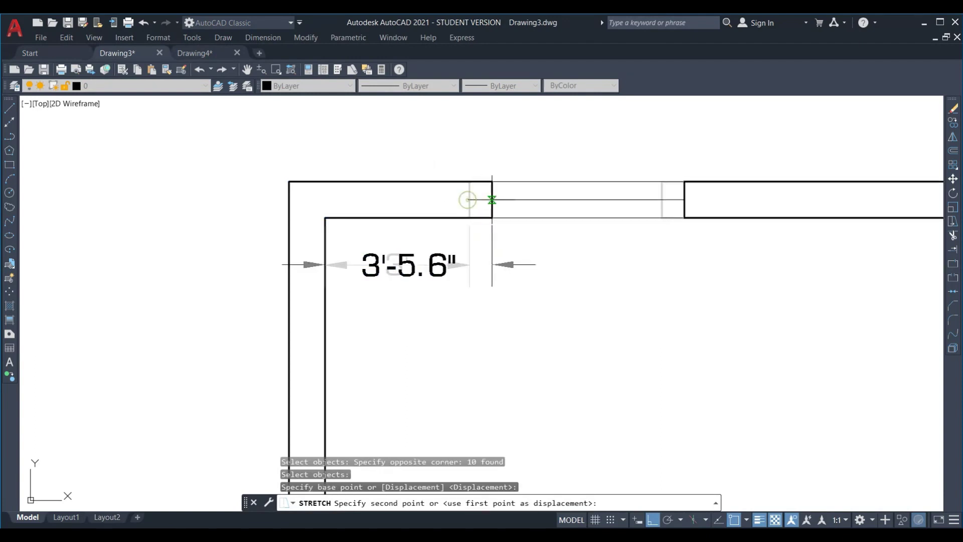
text(2)
key(Return)
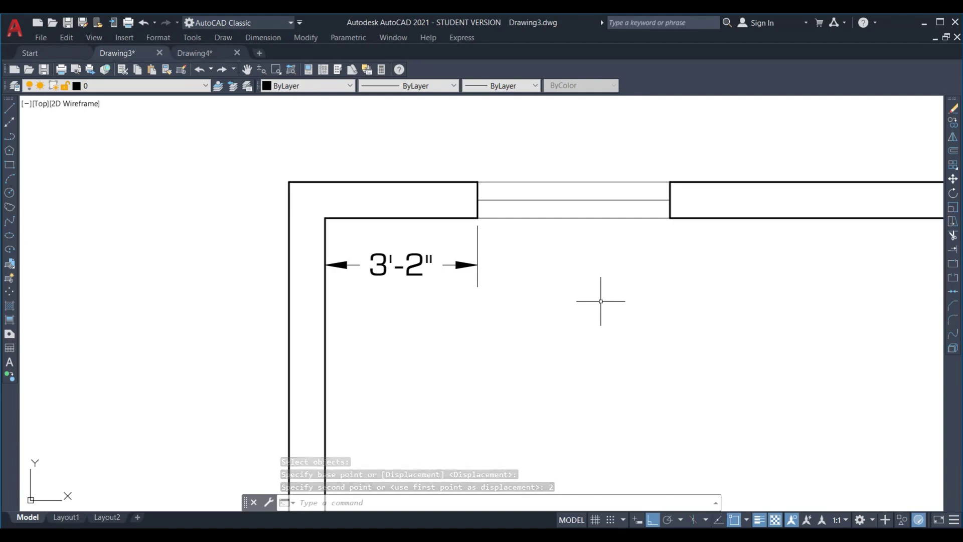
- Restretch the opening so its edge sits 5'-6" from the inner left wall corner
text(s)
key(Return)
click(717, 300)
click(449, 162)
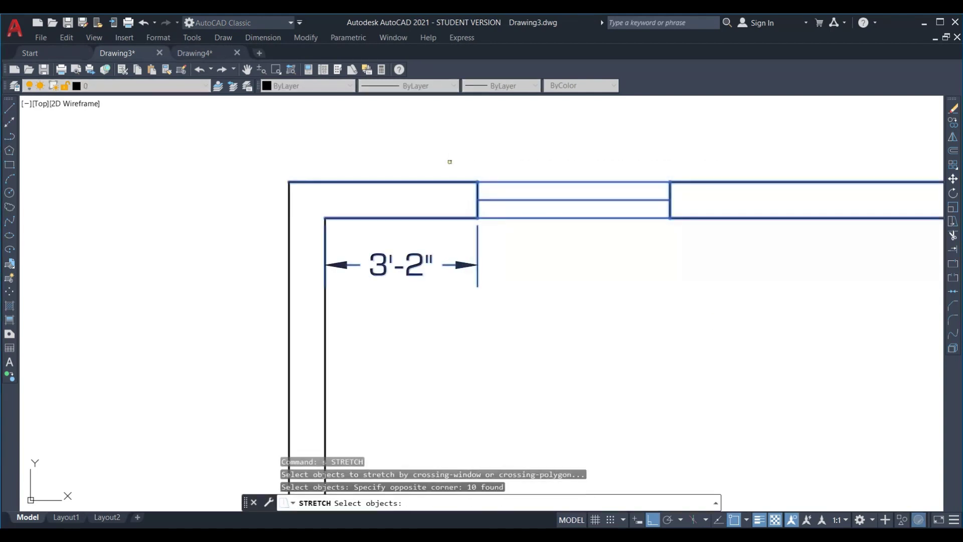
key(Return)
click(477, 217)
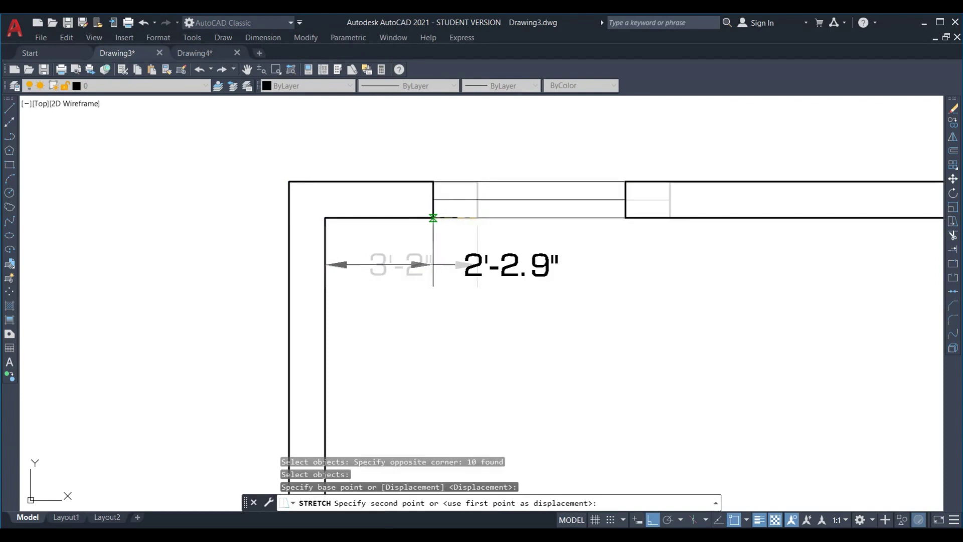
text(from)
key(Return)
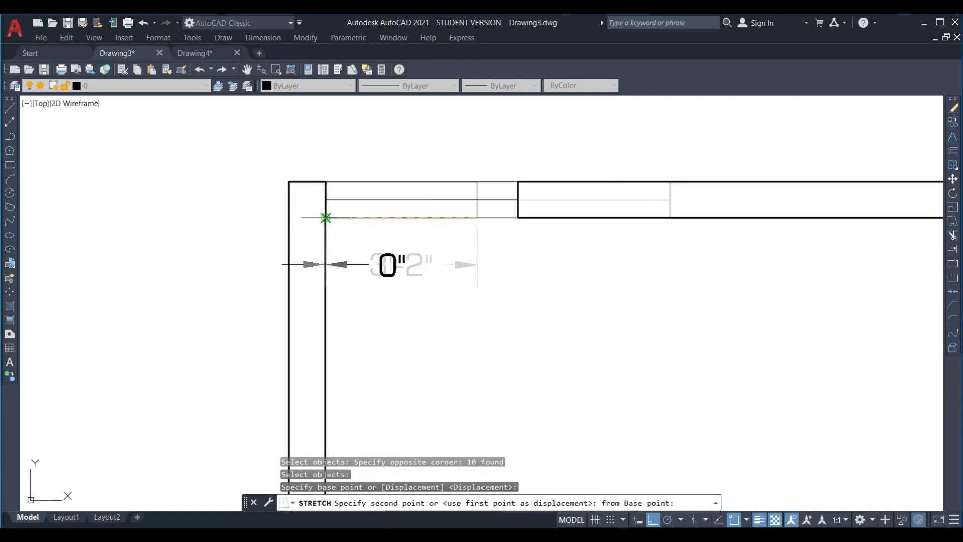
click(327, 217)
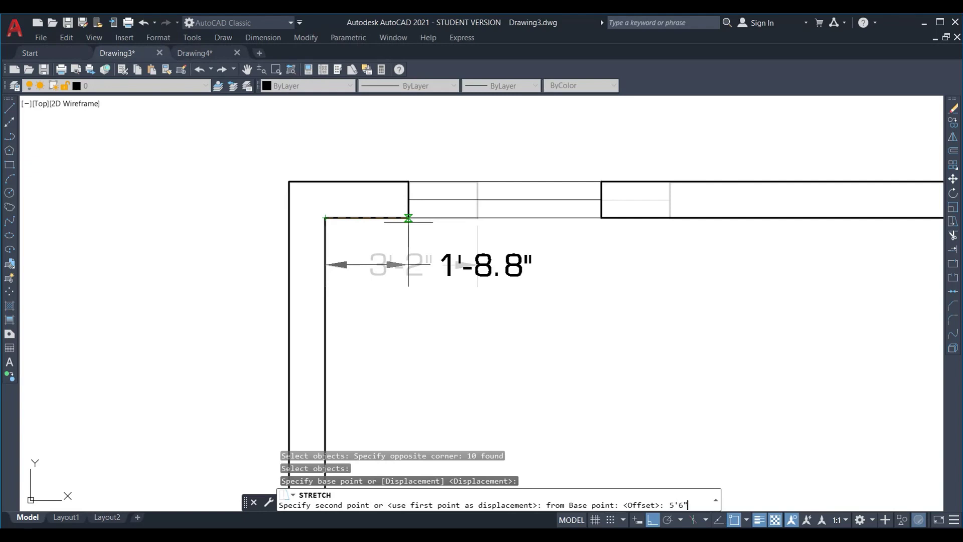
key(Return)
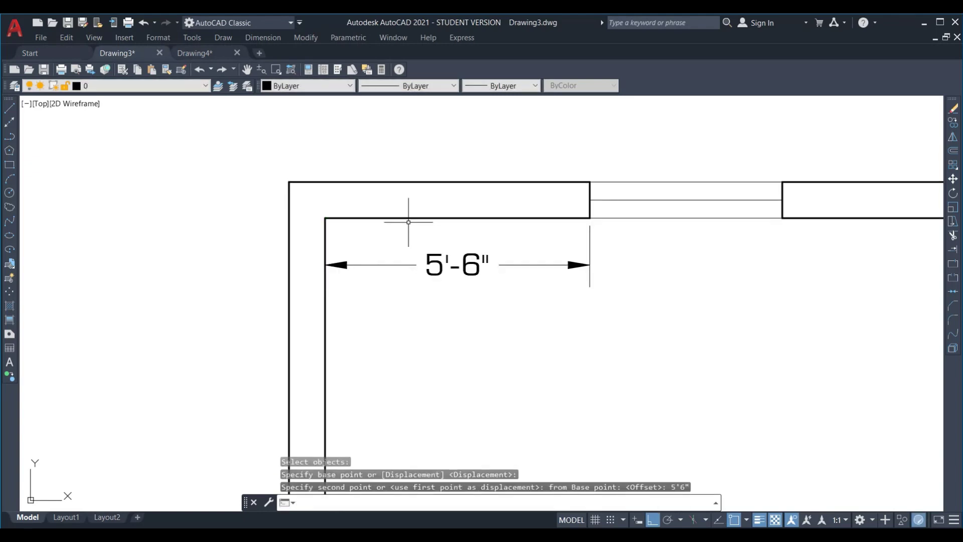
scroll(409, 222, down, 5)
scroll(408, 226, up, 3)
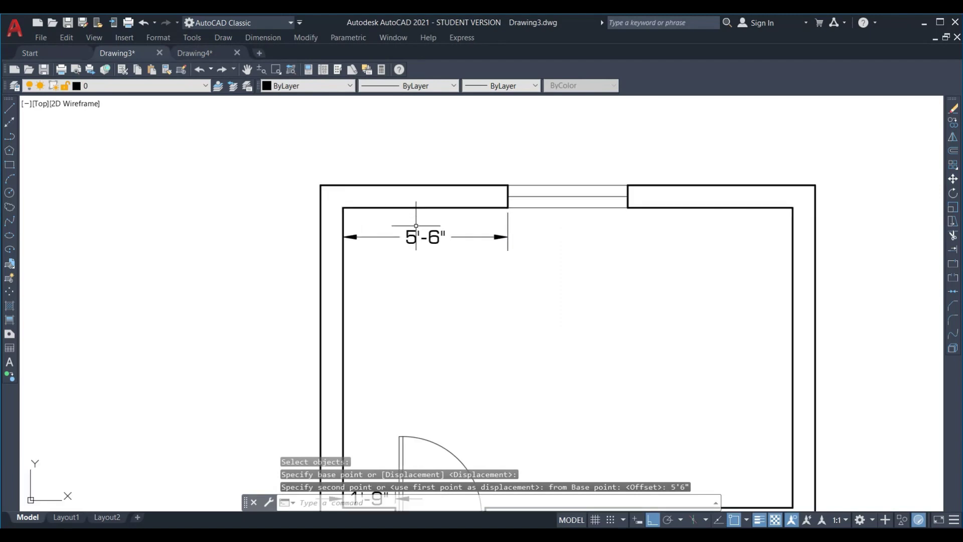
- Stretch the opening back left to 2'-9" from the inner wall corner, using FROM
key(Return)
click(656, 267)
click(451, 134)
scroll(454, 203, up, 4)
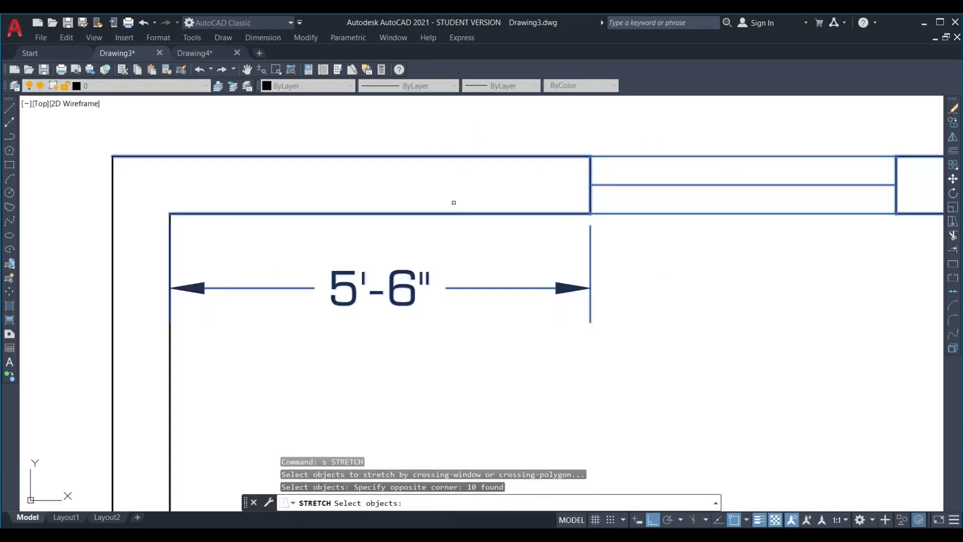
key(Return)
click(590, 214)
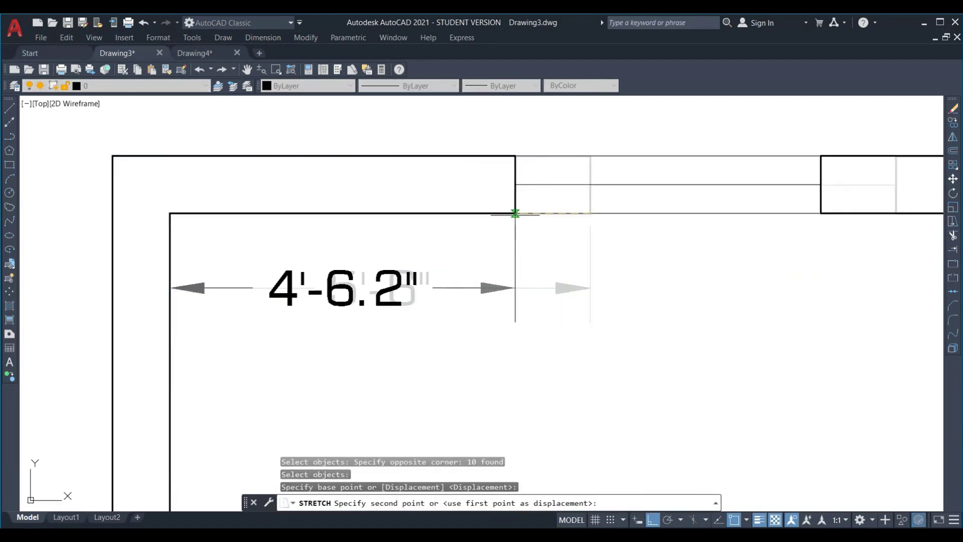
text(from)
key(Return)
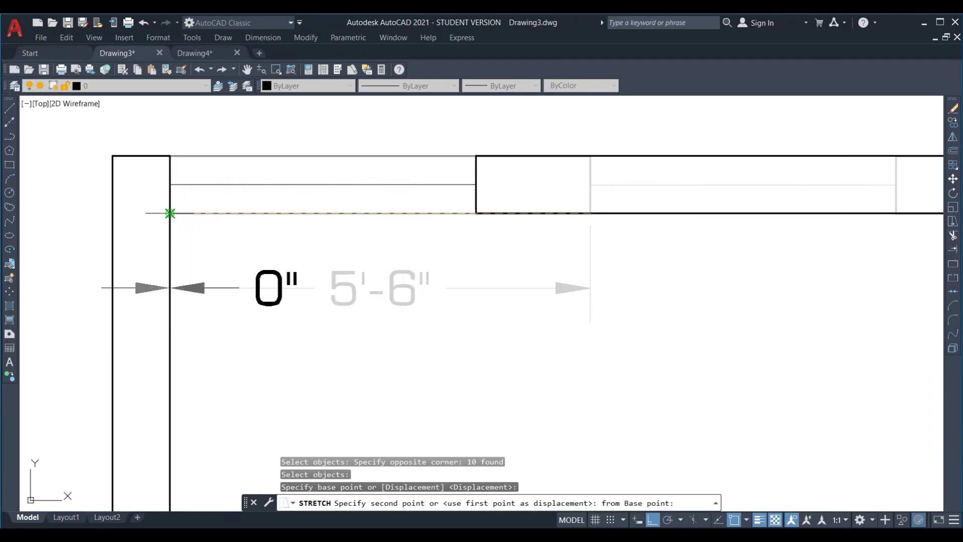
click(170, 213)
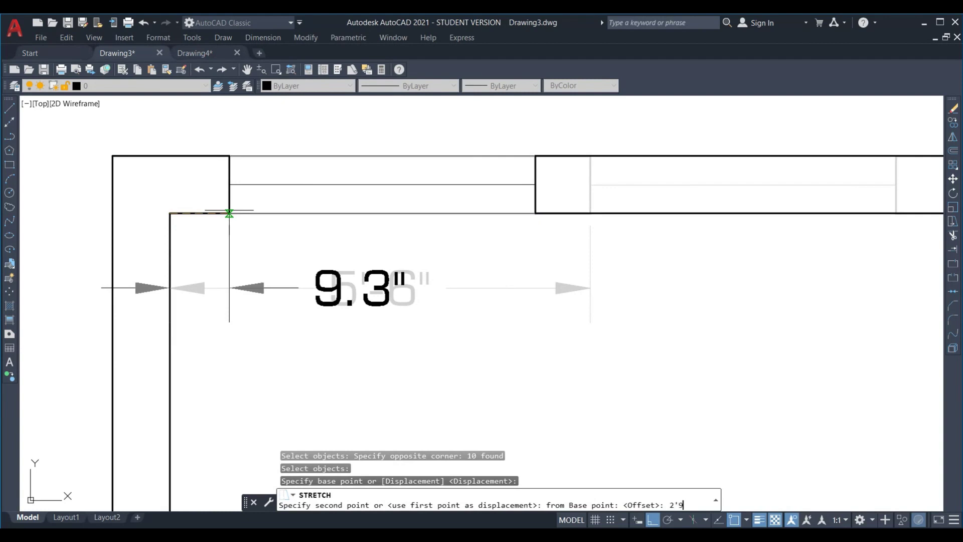
text(")
key(Return)
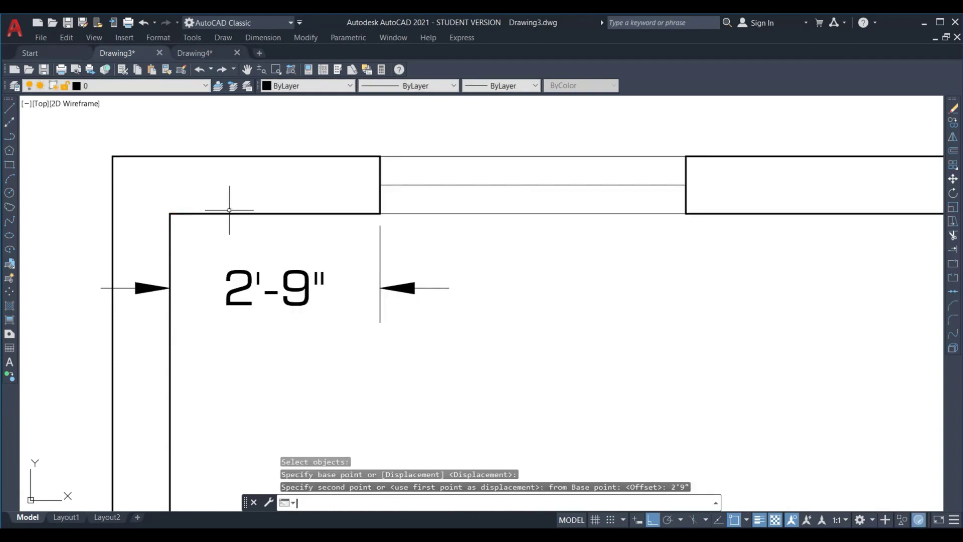
click(462, 339)
- Erase the 2'-9" opening dimension and the 1'-9" door dimension
click(360, 295)
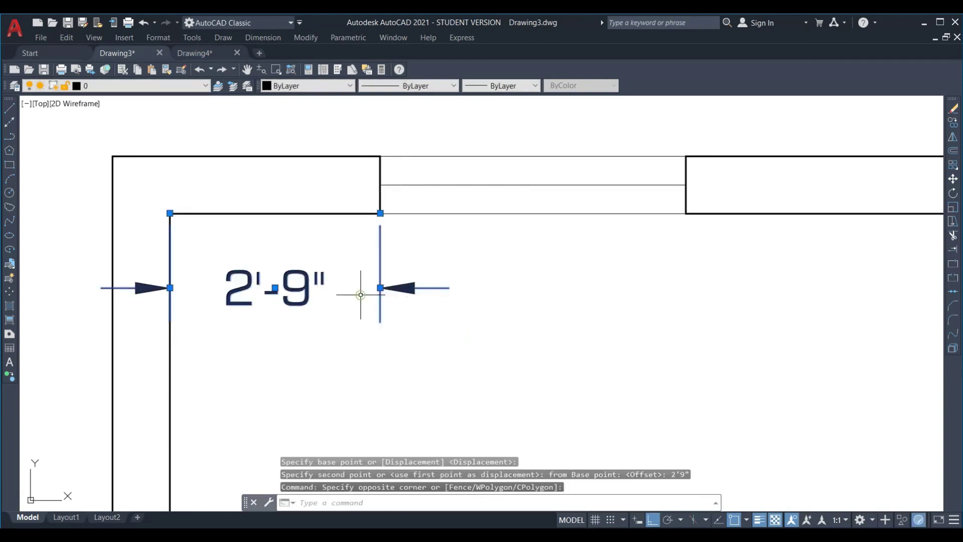
text(e)
key(Return)
scroll(263, 203, down, 4)
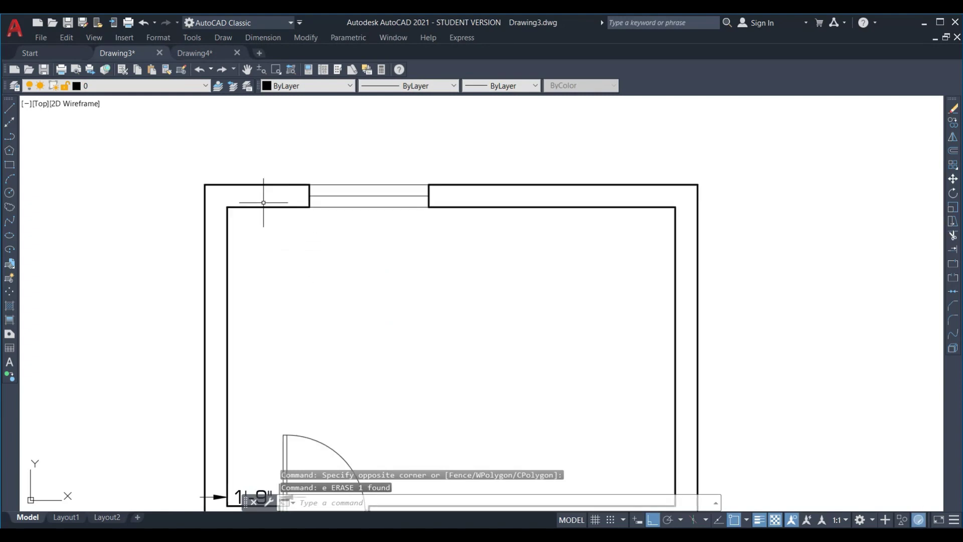
scroll(263, 203, down, 4)
scroll(273, 242, up, 2)
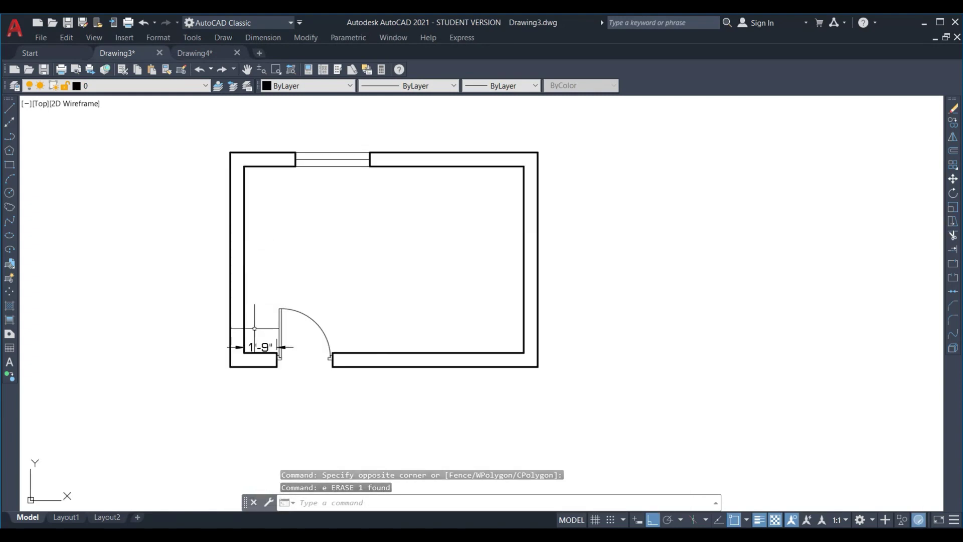
scroll(255, 328, up, 4)
click(257, 344)
click(232, 367)
text(e)
key(Return)
scroll(319, 303, down, 2)
scroll(376, 338, down, 3)
scroll(344, 307, up, 1)
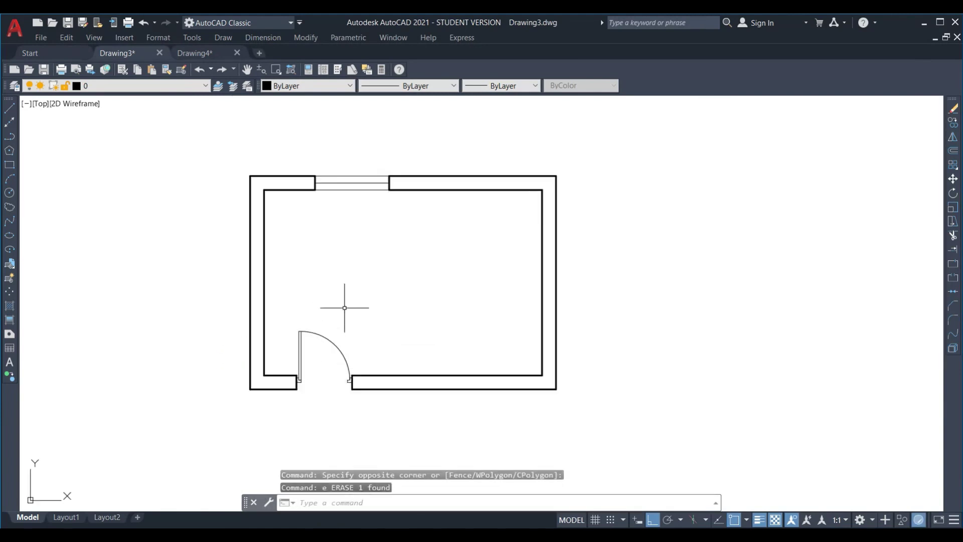
- Add a 15' linear dimension between the inner right and left walls
text(dl)
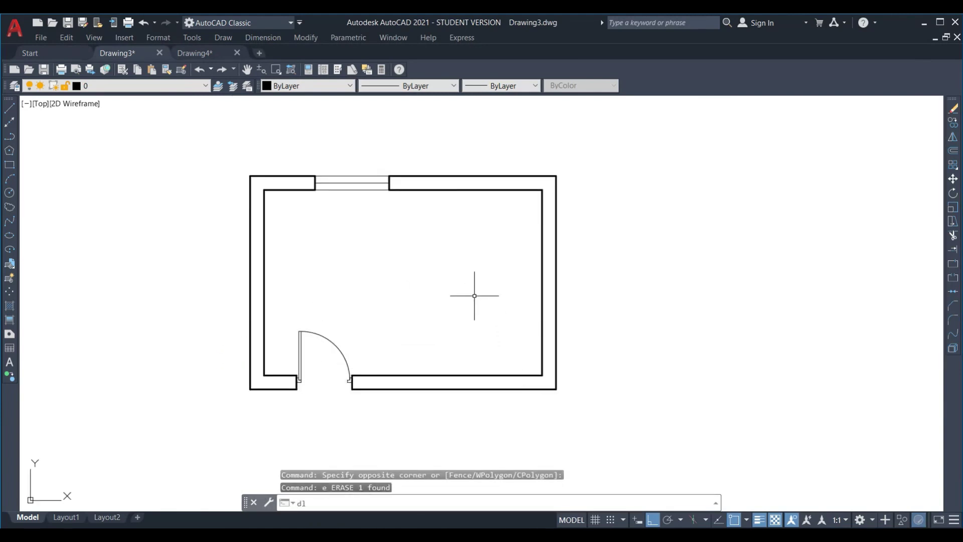
text(i)
key(Return)
click(542, 282)
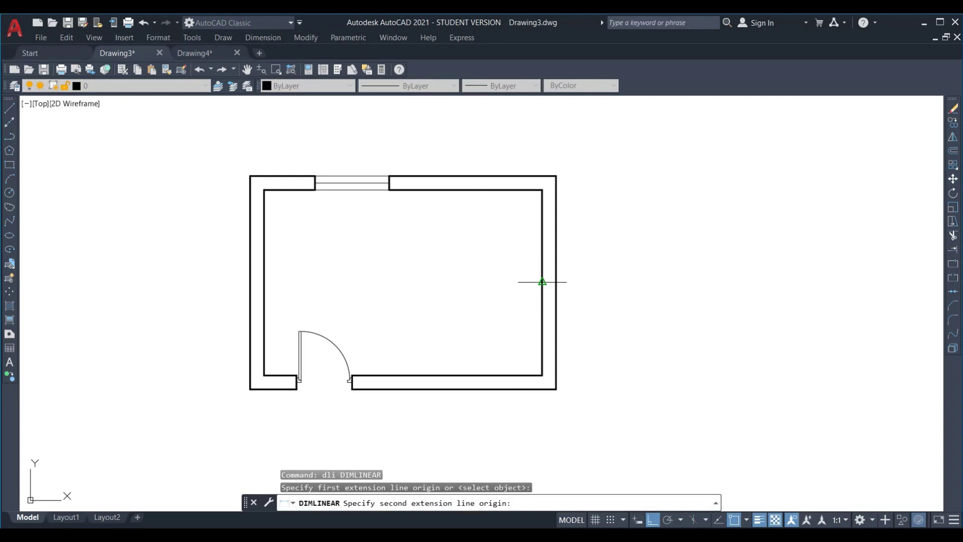
click(264, 282)
click(371, 276)
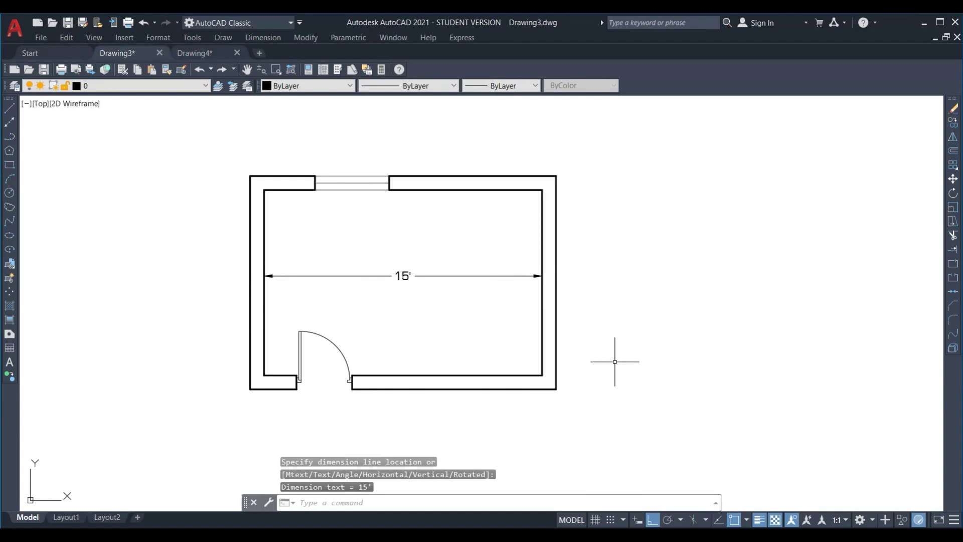
- Stretch the right wall inward so the room's inner width reads 13'
text(s)
key(Return)
click(564, 411)
click(537, 228)
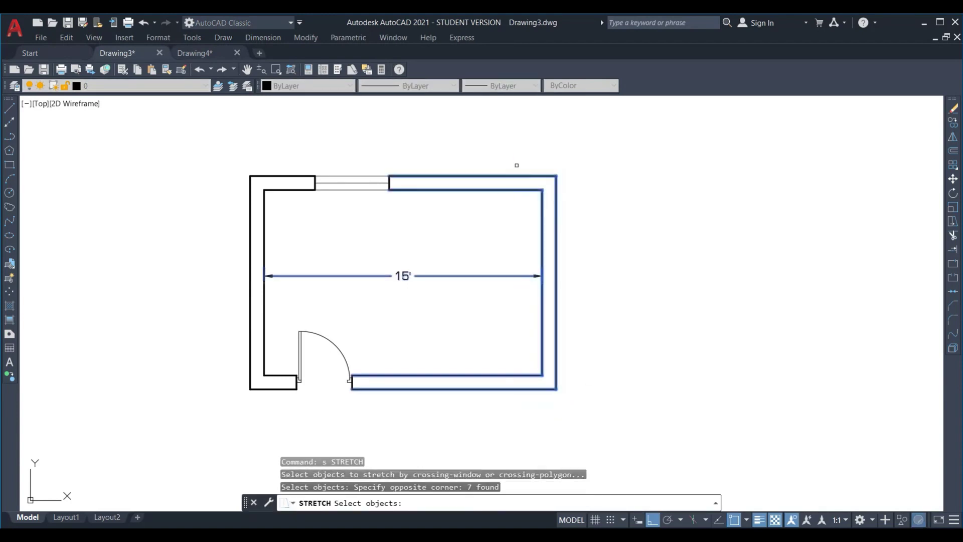
key(Return)
click(542, 332)
text(13)
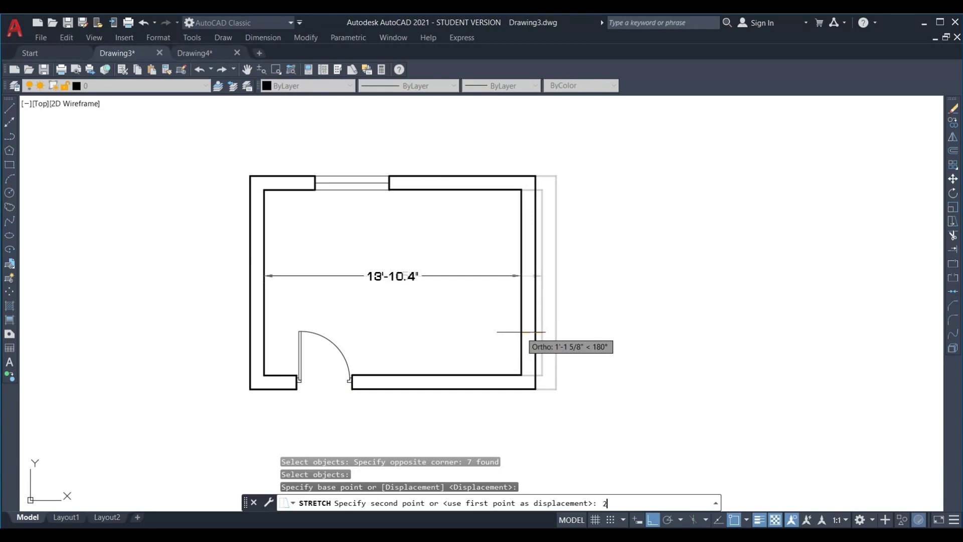
text(')
key(Return)
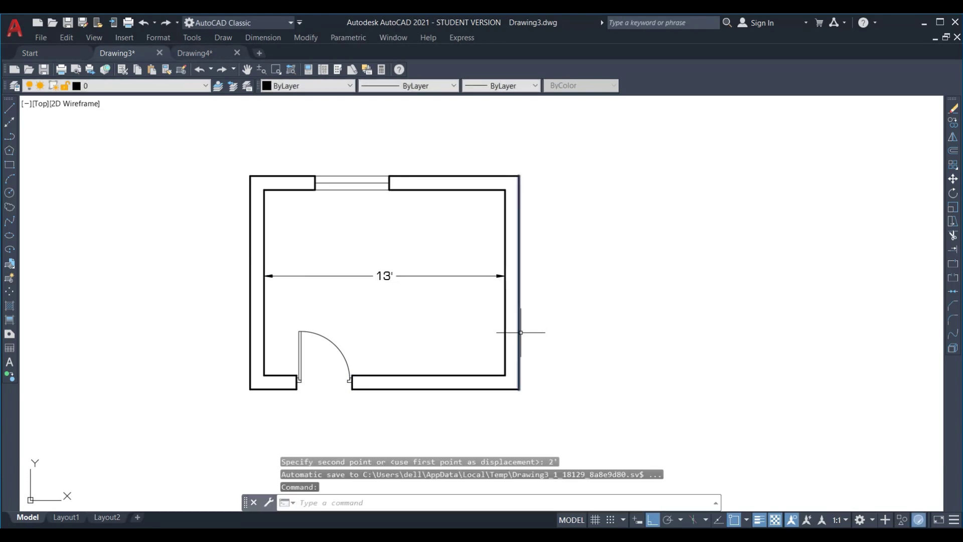
- Stretch the right wall a further 6" so the room is 13'-6" wide
key(Return)
click(531, 393)
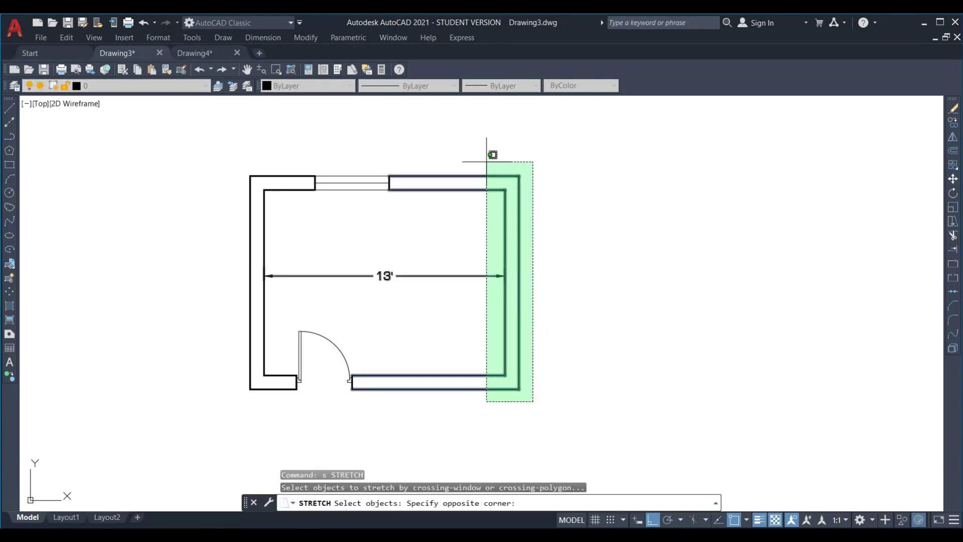
click(489, 155)
key(Return)
click(505, 303)
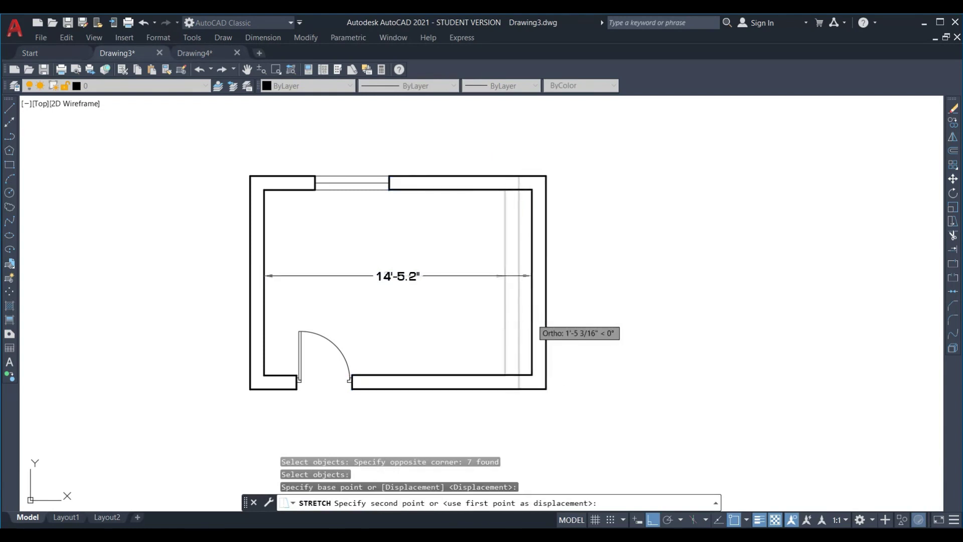
text(6)
key(Return)
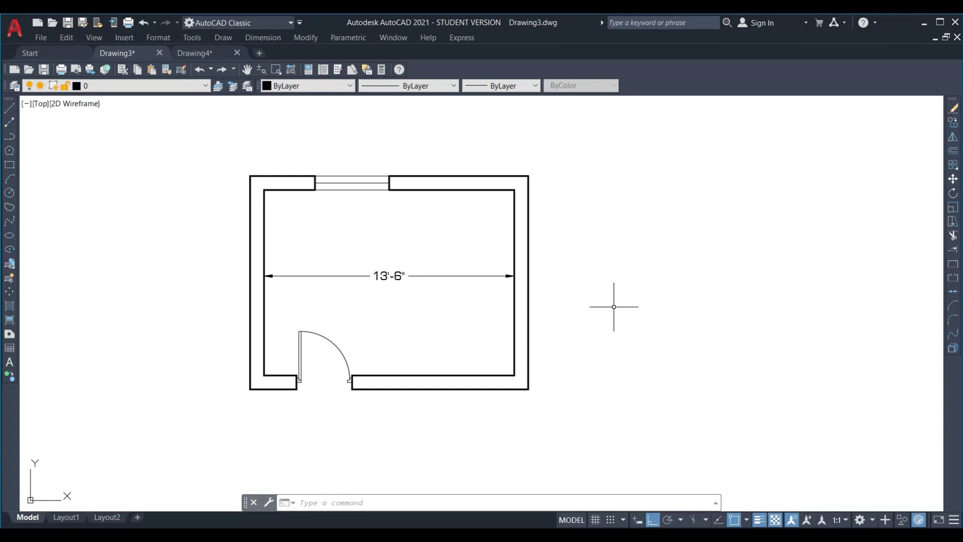
- Stretch the right walls to 11'-7" from the inner left wall using FROM
text(s)
key(Return)
click(533, 429)
click(495, 183)
key(Return)
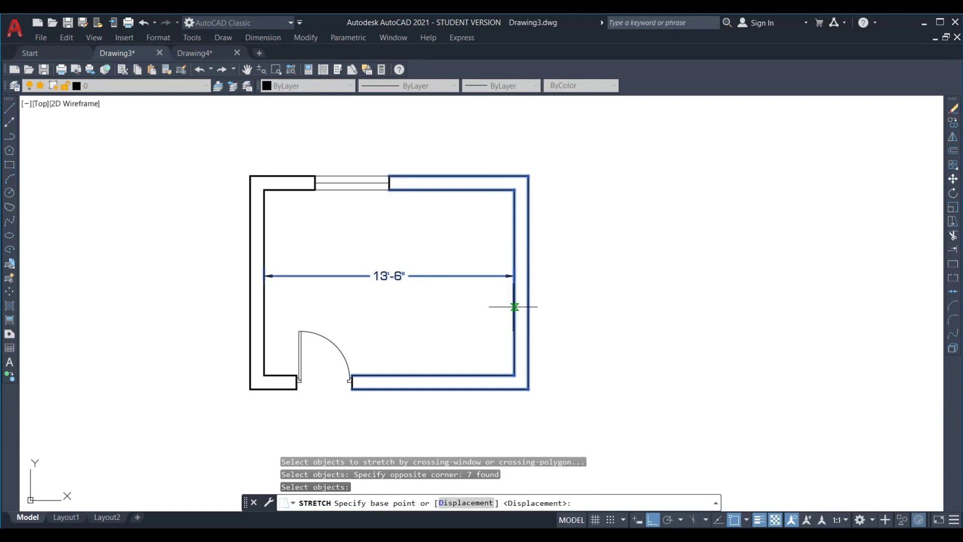
click(514, 307)
text(m)
key(Return)
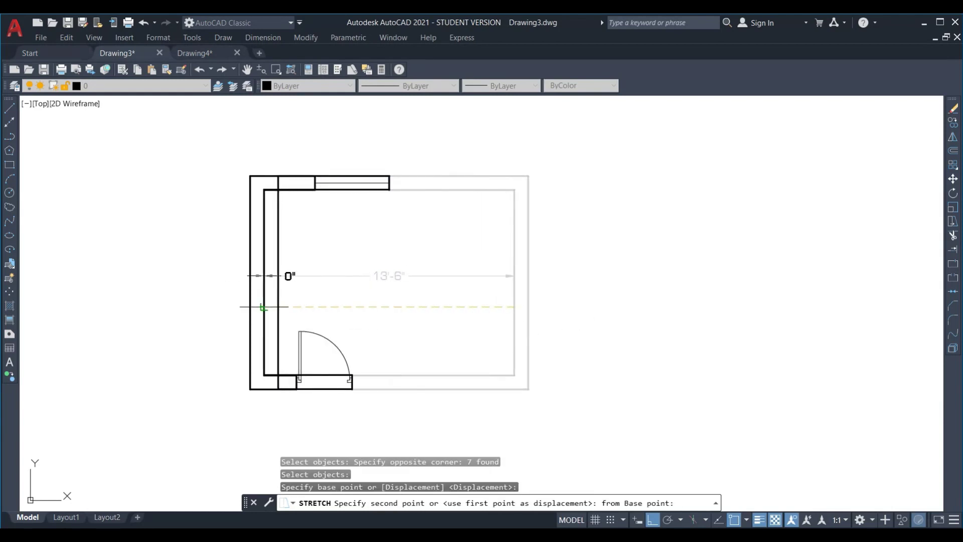
click(262, 307)
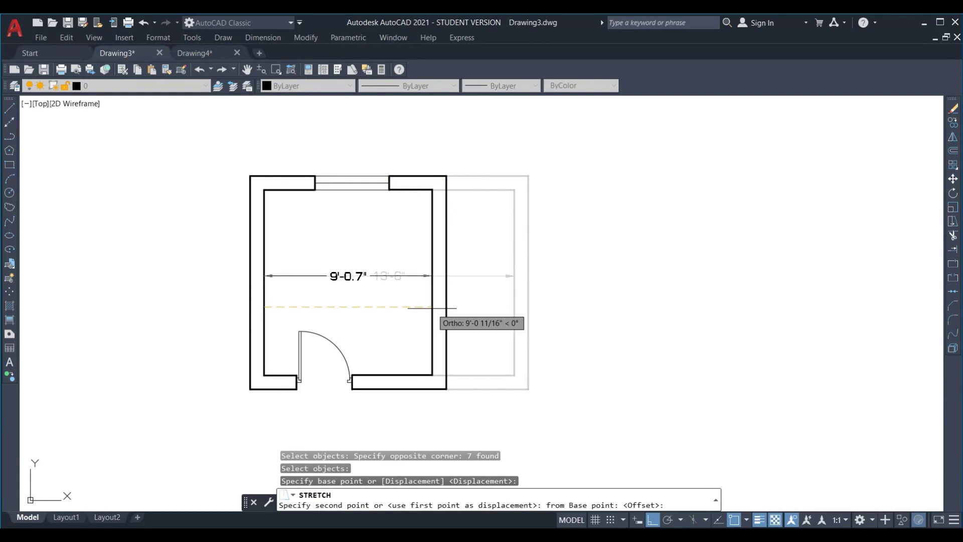
text(11'7")
key(Return)
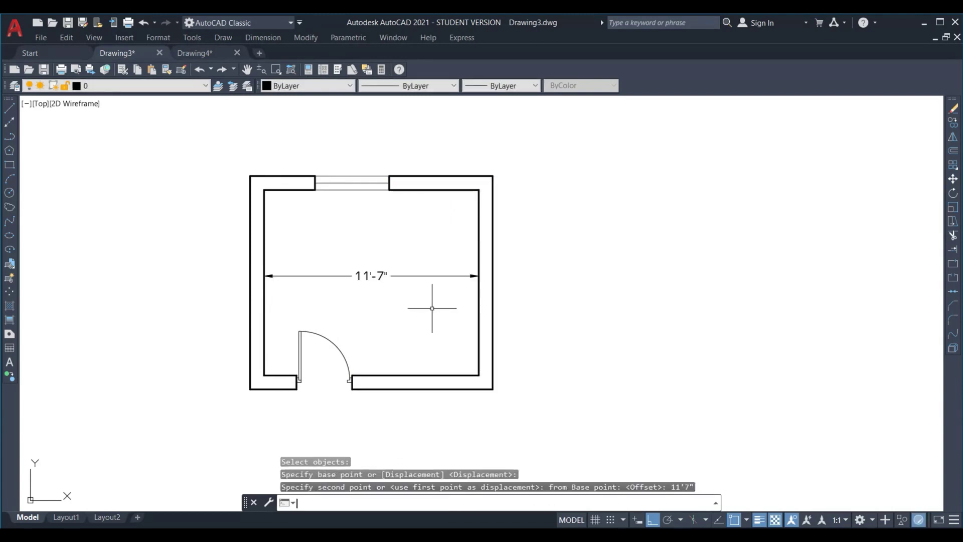
- Stretch the right walls to 13'-3" from the inner left wall using FROM
text(s)
key(Return)
click(525, 400)
click(461, 151)
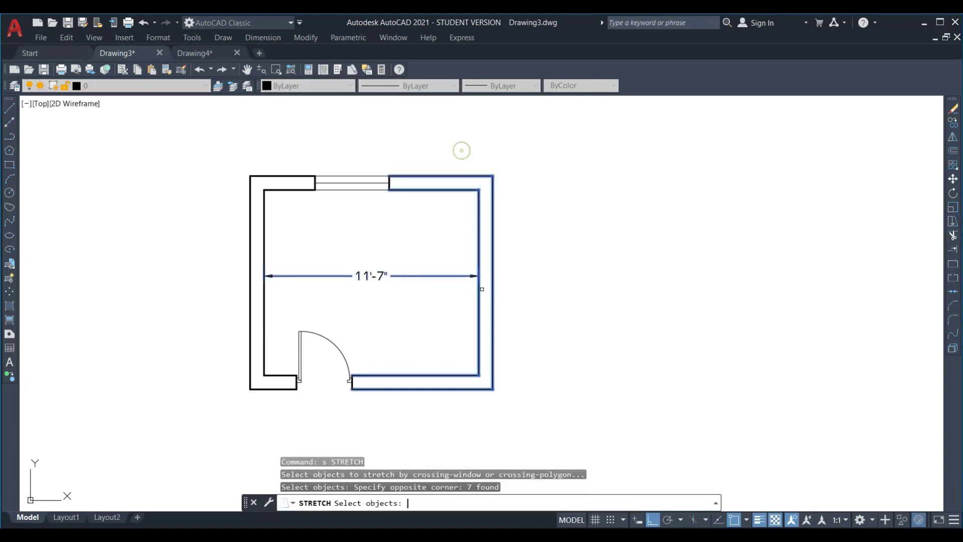
key(Return)
click(480, 308)
text(from)
key(Return)
click(264, 308)
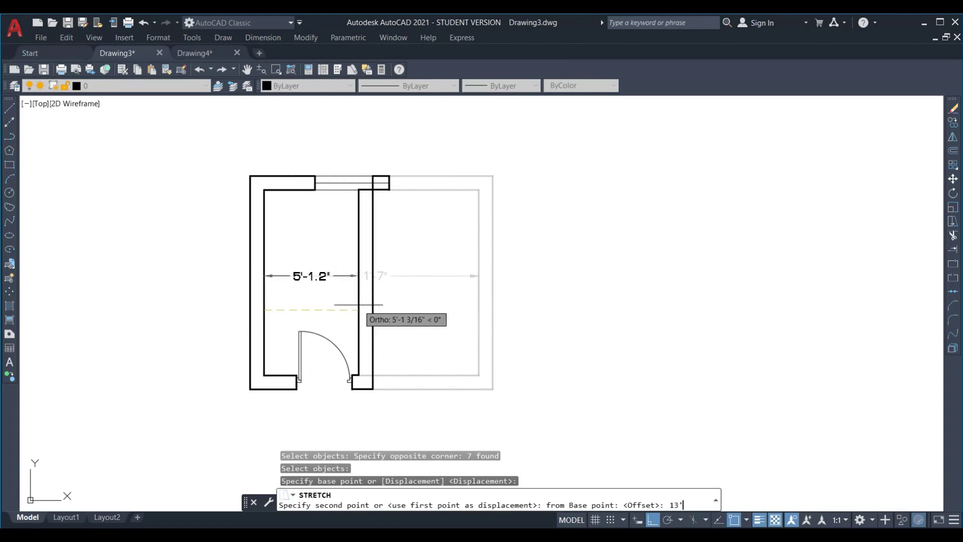
text(")
key(Return)
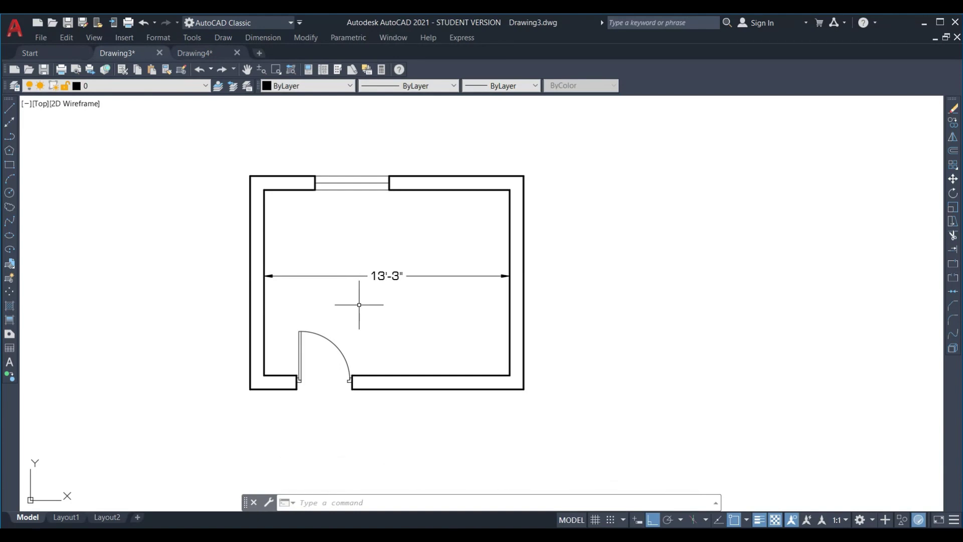
- Stretch the top window from its midpoint to the midpoint between the inner top corners
scroll(324, 194, up, 2)
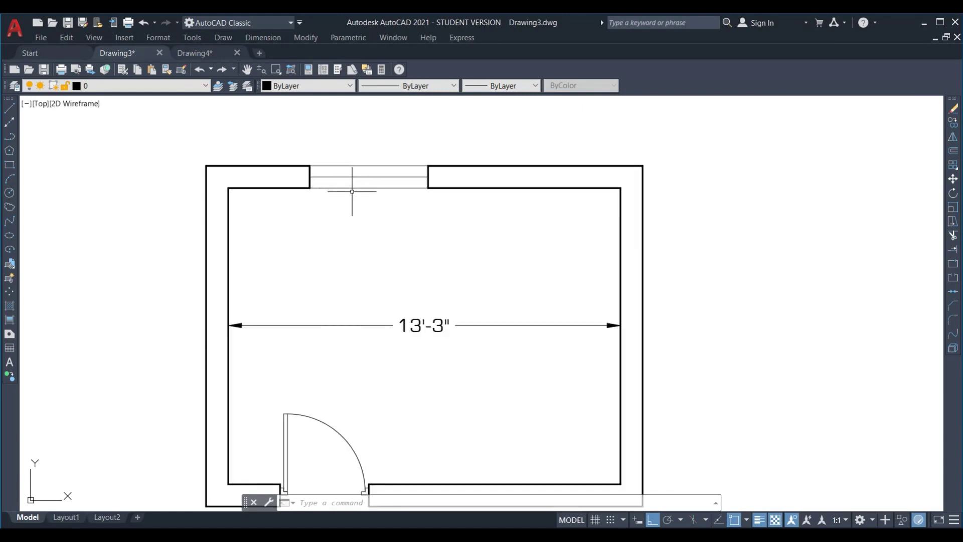
text(s)
key(Return)
click(473, 210)
click(297, 153)
key(Return)
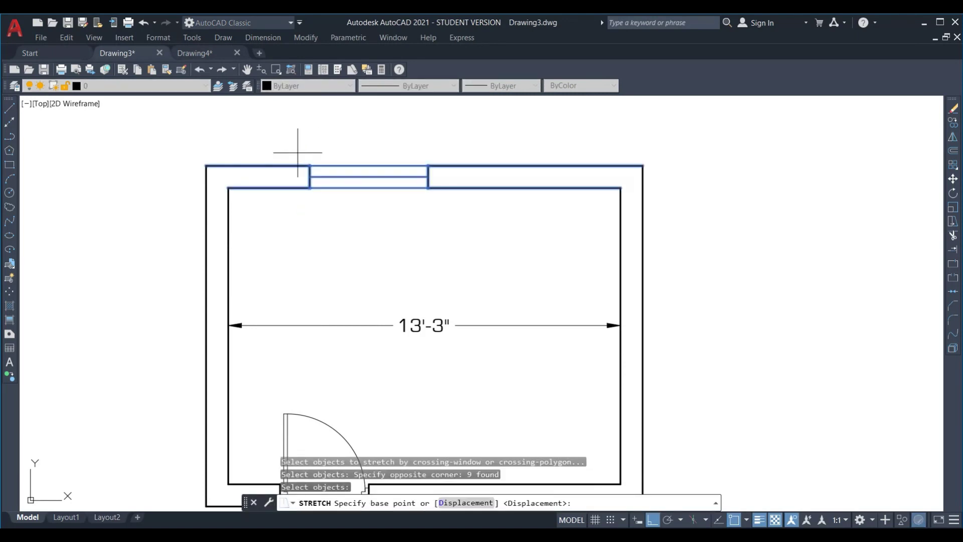
click(370, 187)
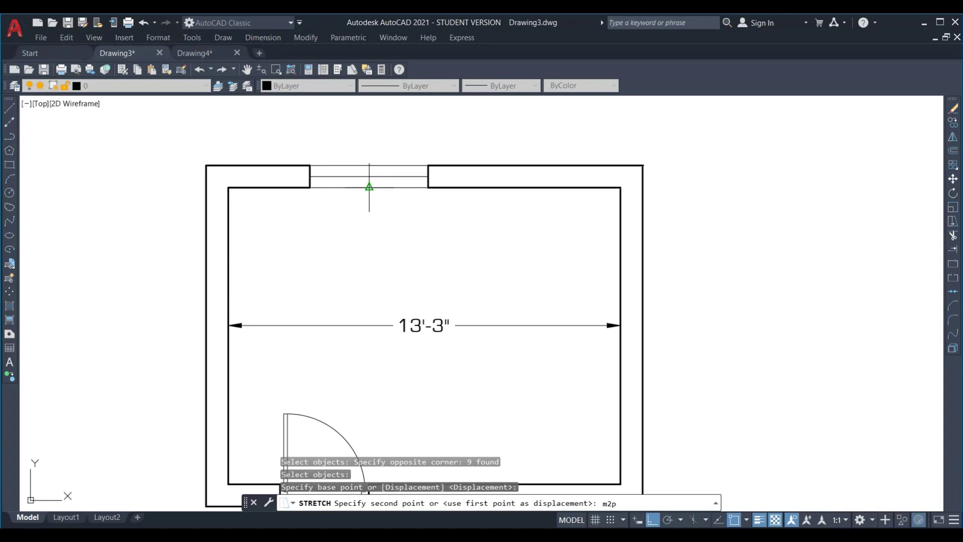
key(Return)
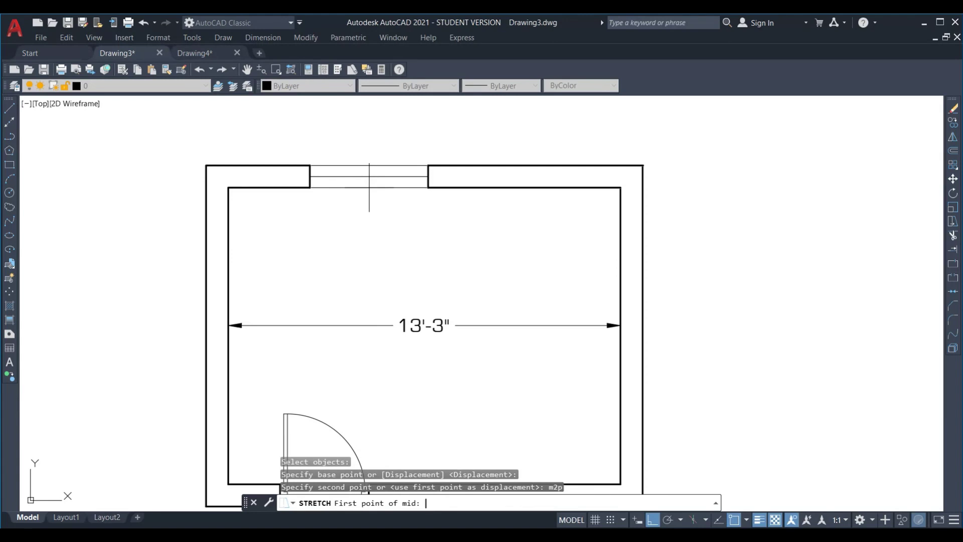
click(229, 186)
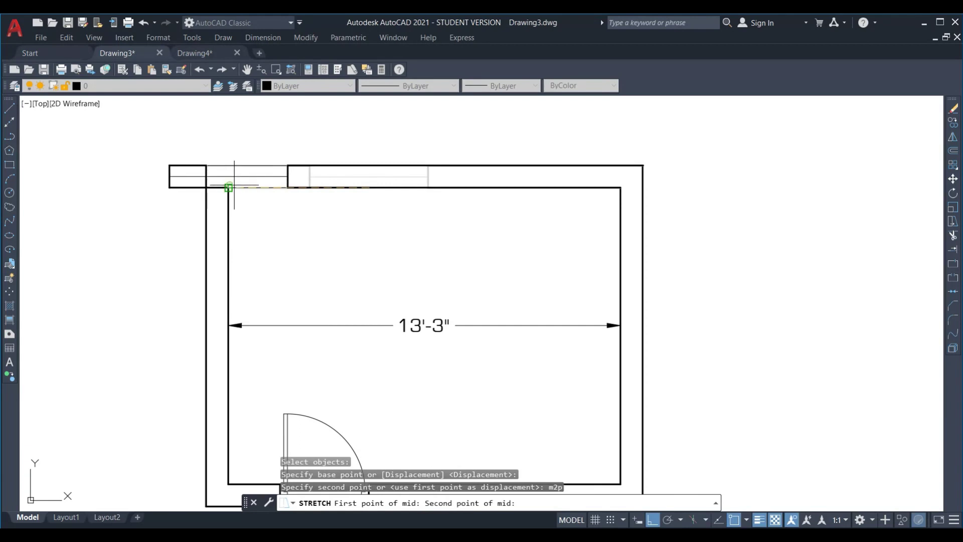
click(621, 188)
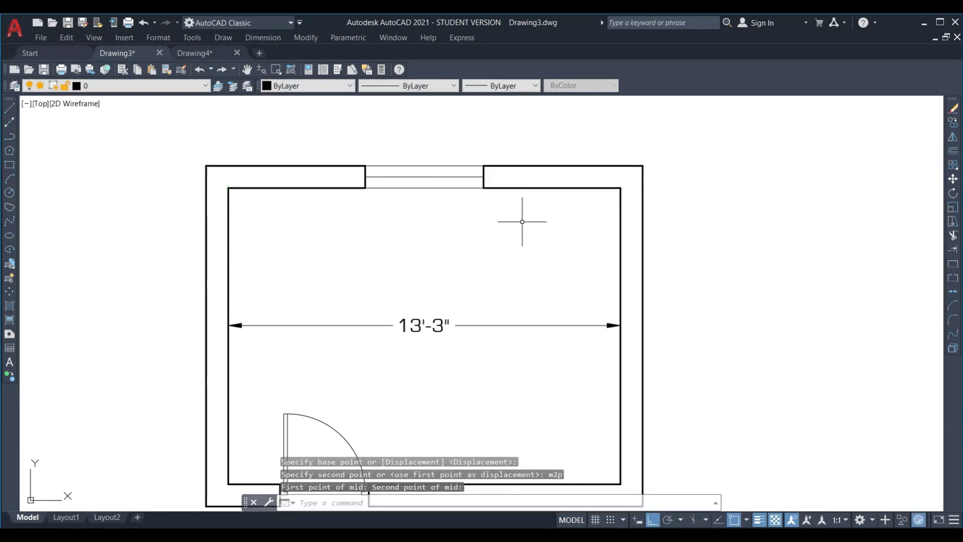
click(263, 39)
click(268, 69)
- Dimension both top-wall segments beside the opening at 4'-7.5", then undo both dimensions
key(Return)
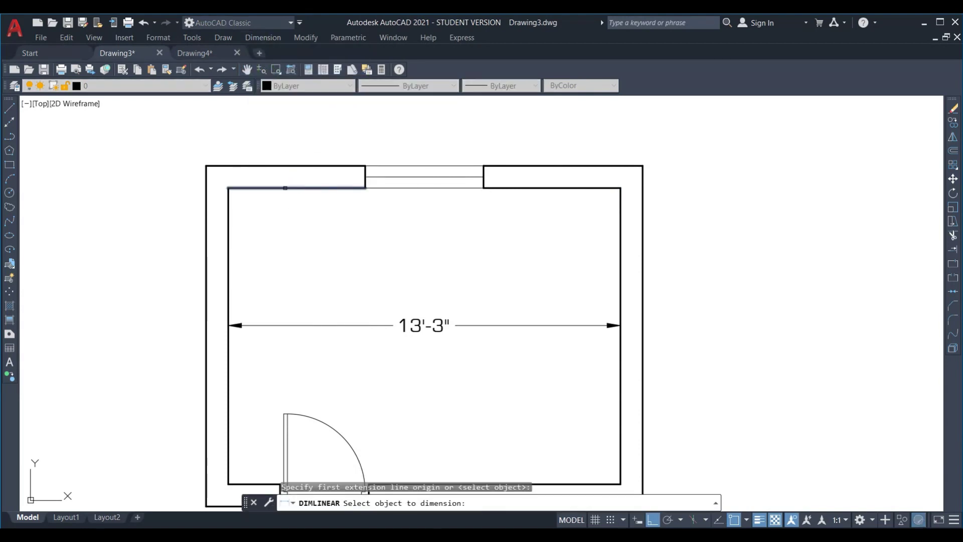
click(284, 187)
click(282, 209)
key(Return)
key(Return)
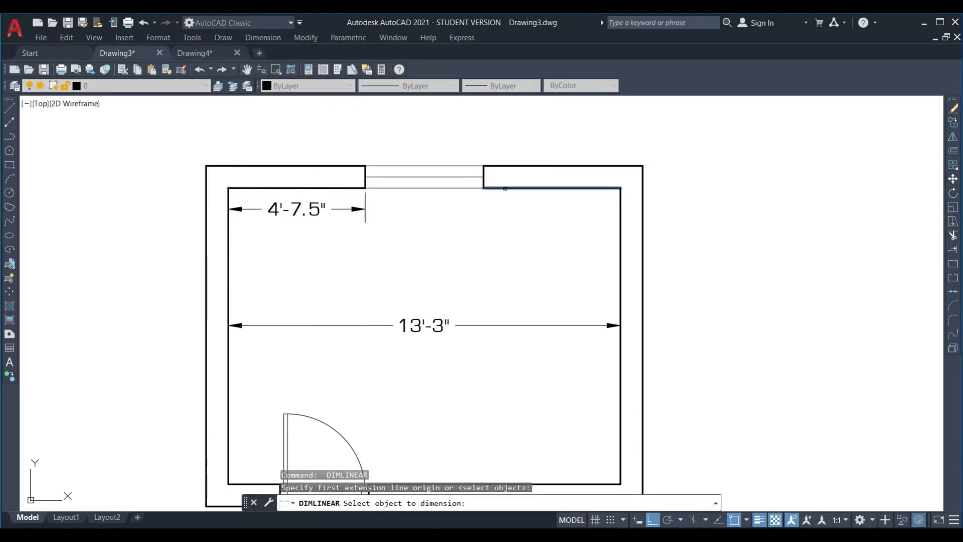
click(506, 187)
click(506, 208)
key(ctrl+z)
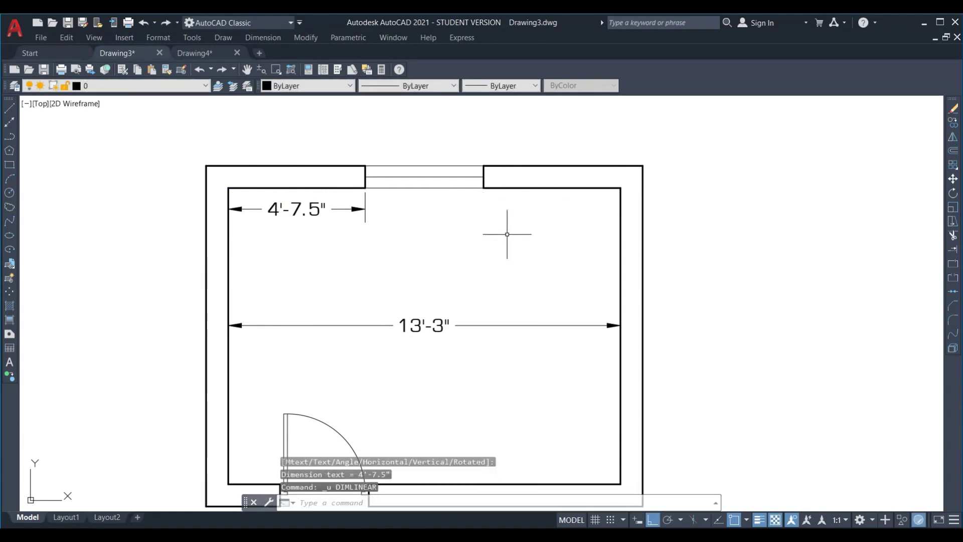
key(ctrl+z)
key(ctrl+z)
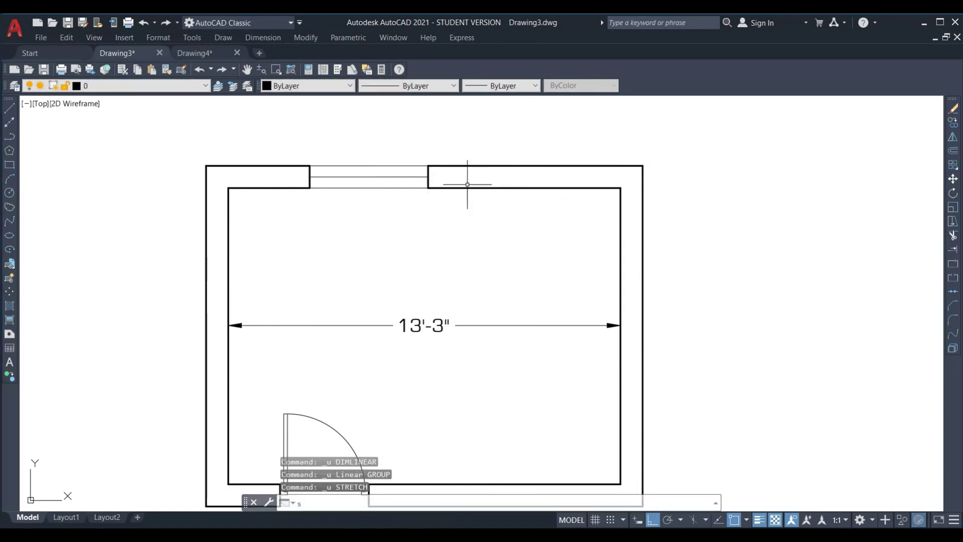
- Re-centre the top window between the inner top corners with a midpoint-to-M2P stretch
text(s)
key(Return)
click(457, 217)
click(297, 144)
key(Return)
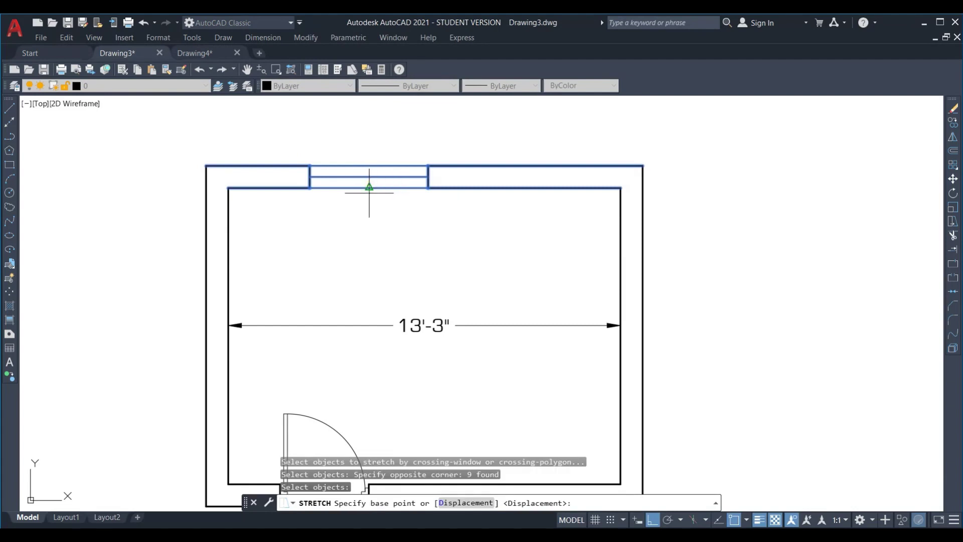
click(369, 187)
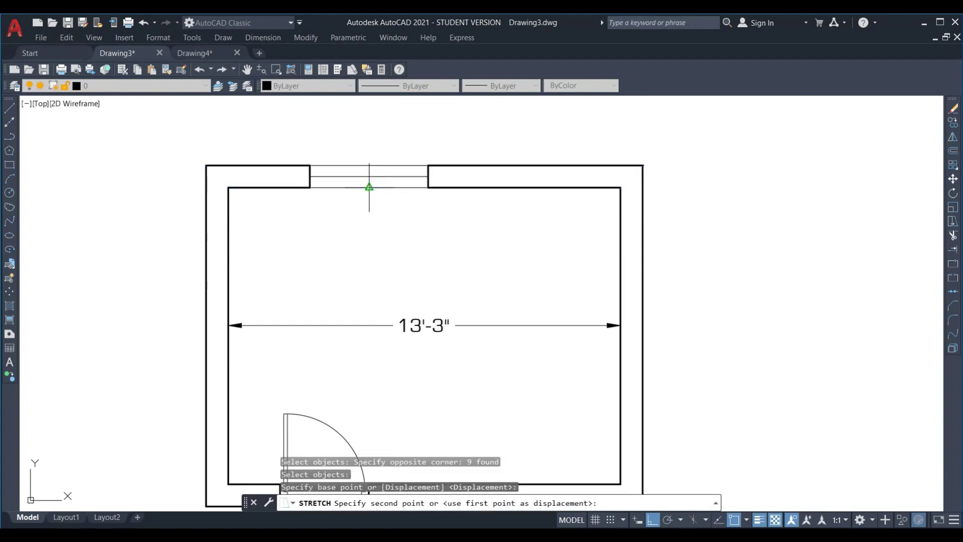
text(mtp)
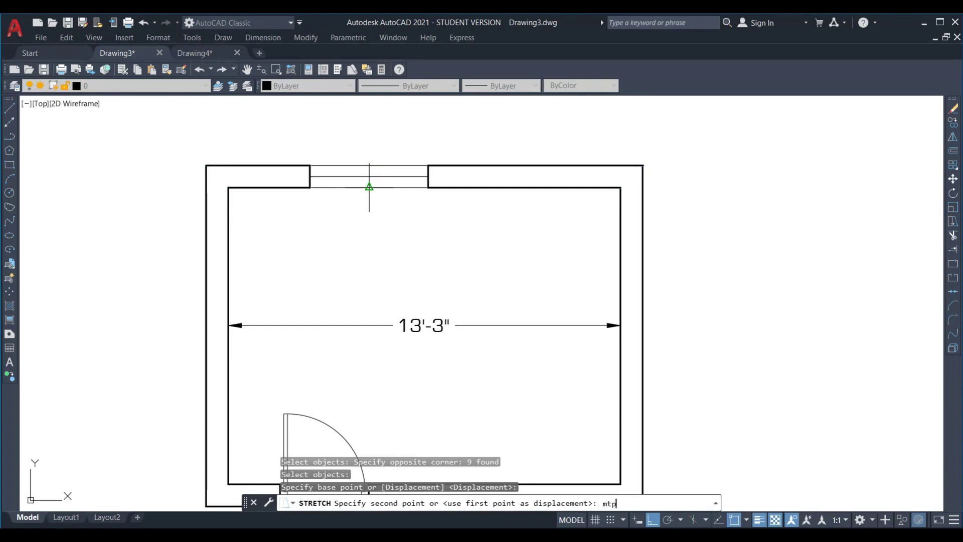
key(Return)
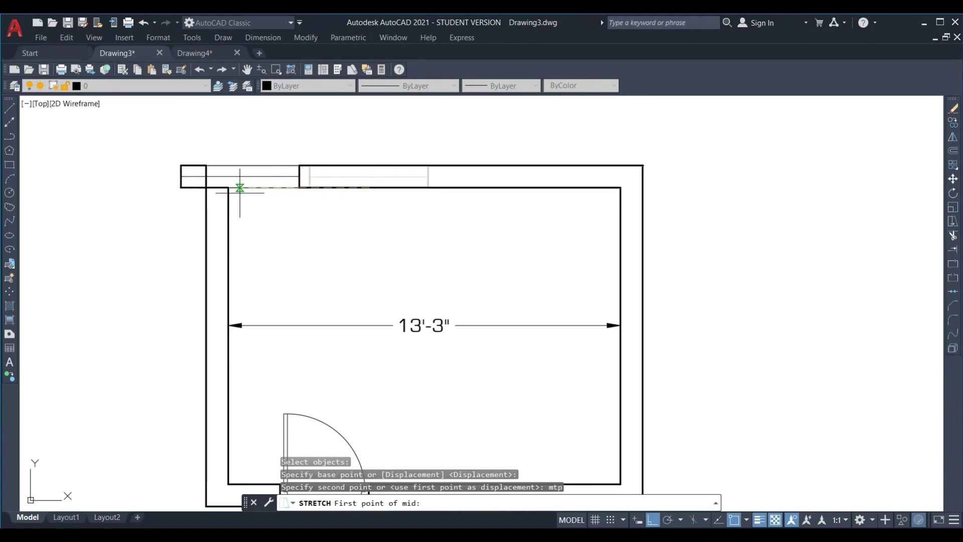
click(228, 188)
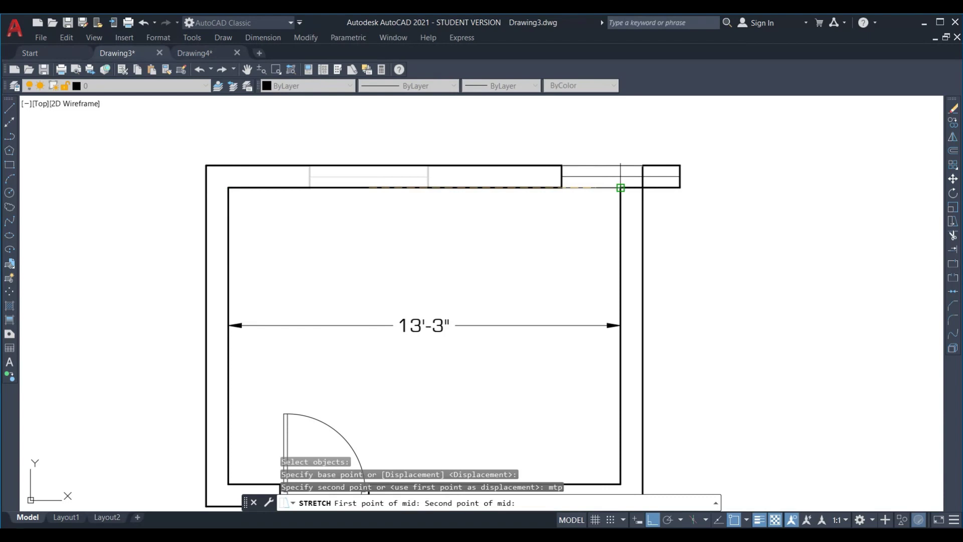
click(620, 188)
- Dimension the right and left top-wall segments, each reading 4'-7.5"
text(dli)
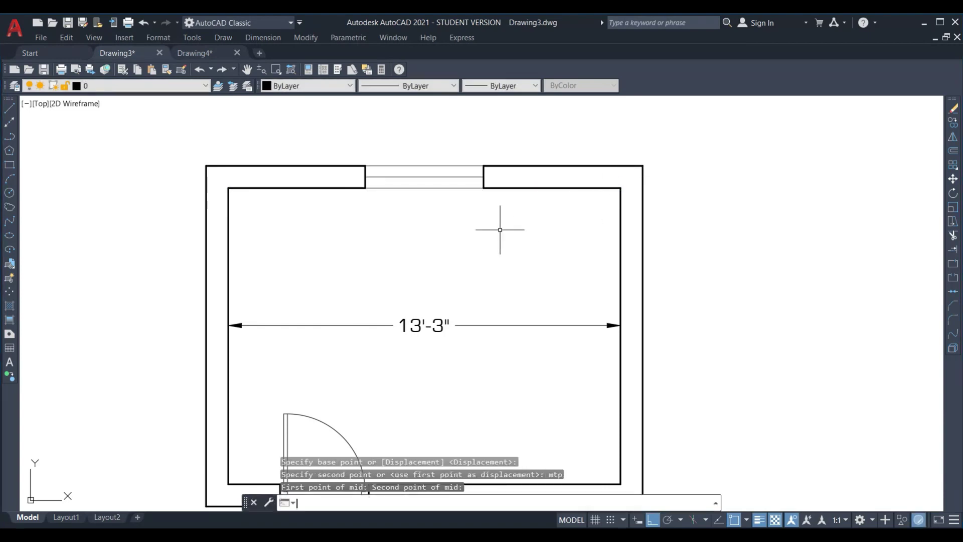
key(Return)
click(530, 190)
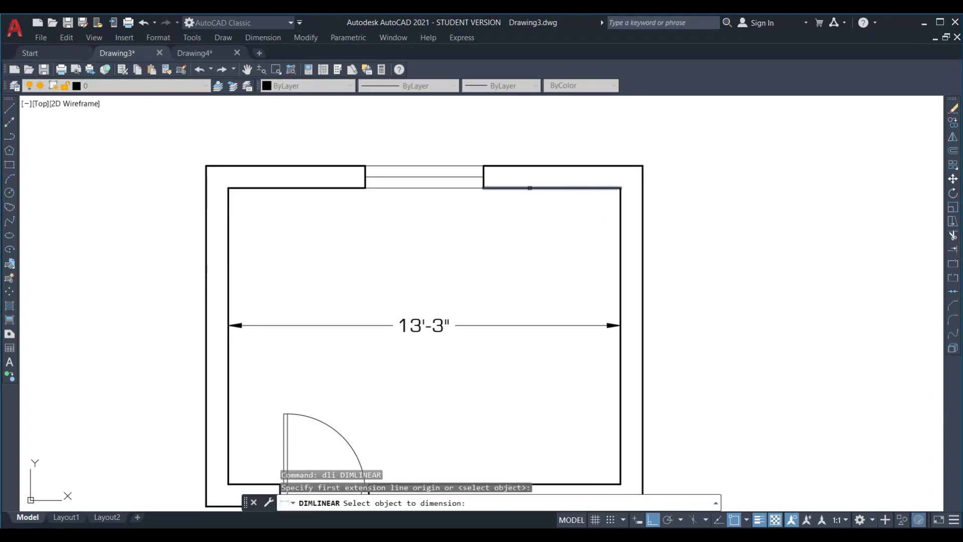
click(526, 211)
key(Return)
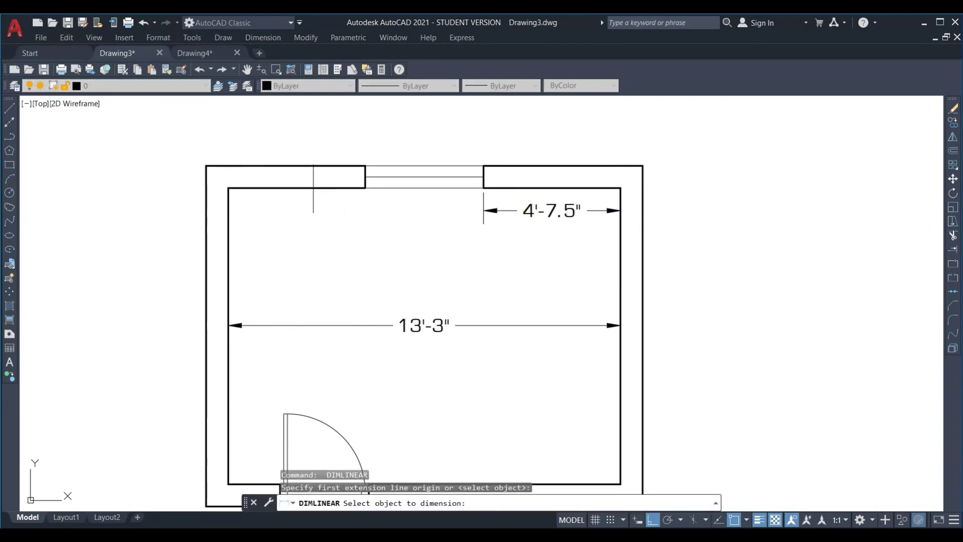
click(314, 188)
click(313, 208)
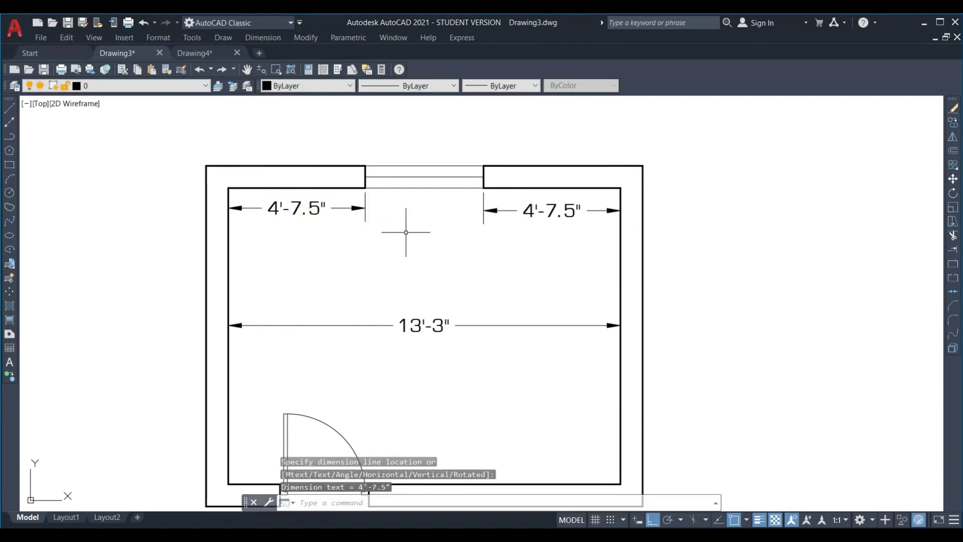
- Switch to the Drawing4 drawing containing a single square
scroll(277, 226, down, 2)
scroll(380, 260, up, 2)
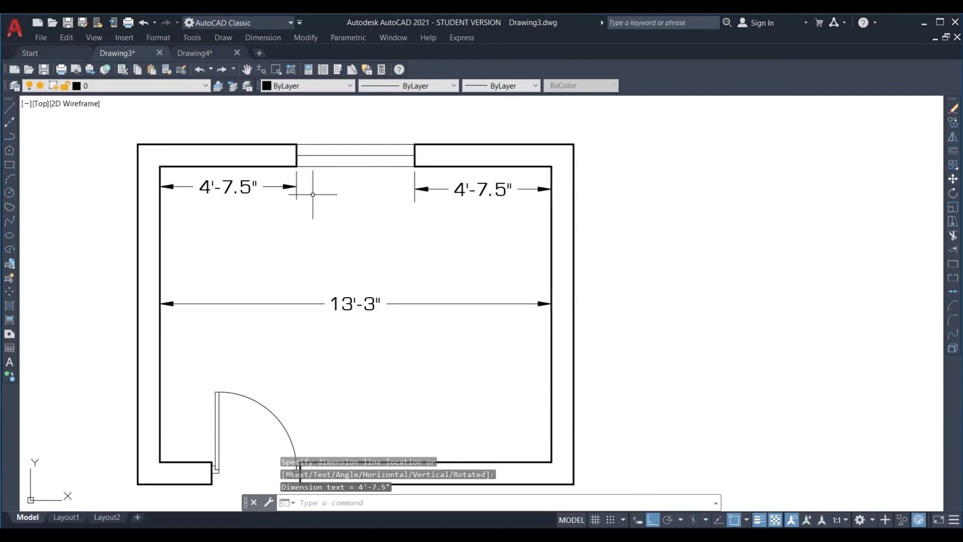
scroll(326, 213, down, 2)
scroll(329, 221, up, 2)
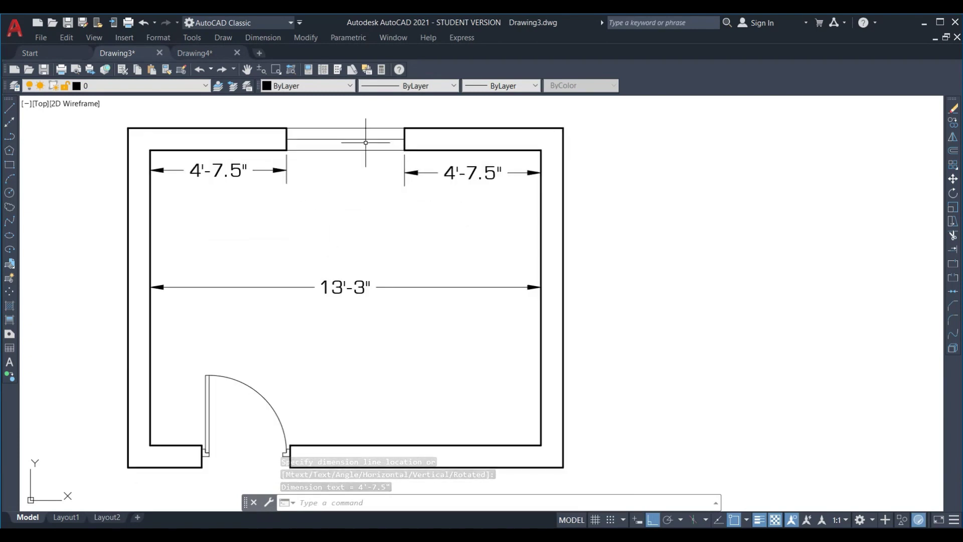
click(208, 56)
scroll(333, 260, down, 4)
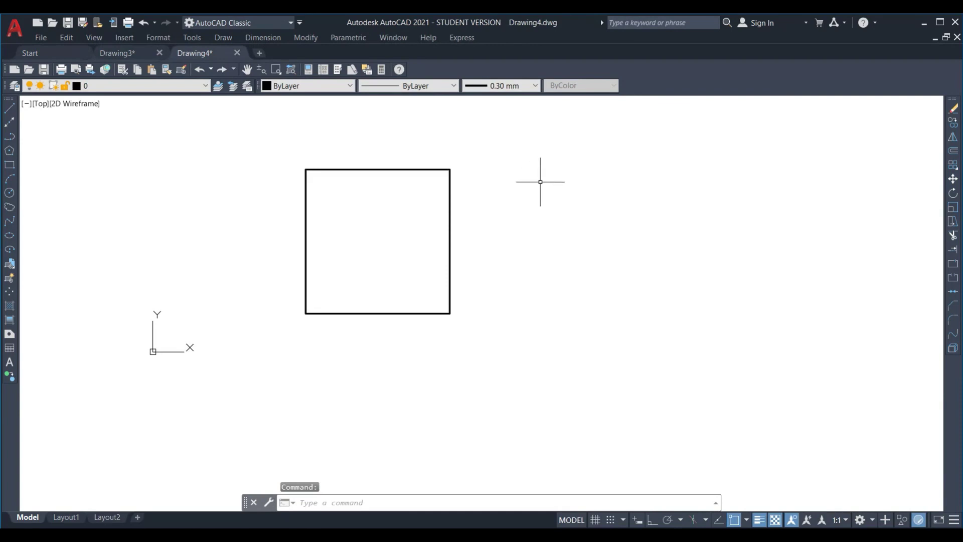
- Copy the square straight to the right with Ortho on
scroll(315, 220, down, 2)
click(425, 297)
click(292, 178)
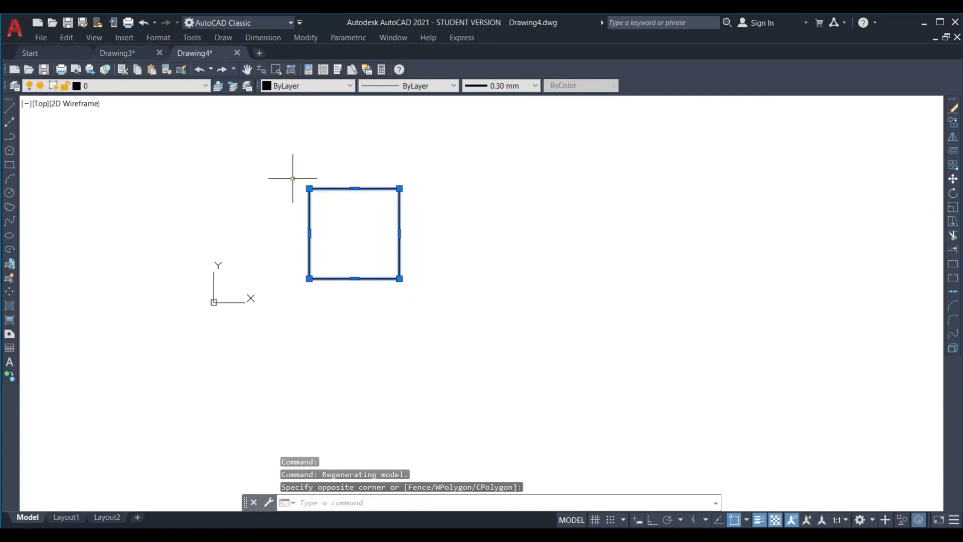
text(cp)
key(Return)
click(388, 333)
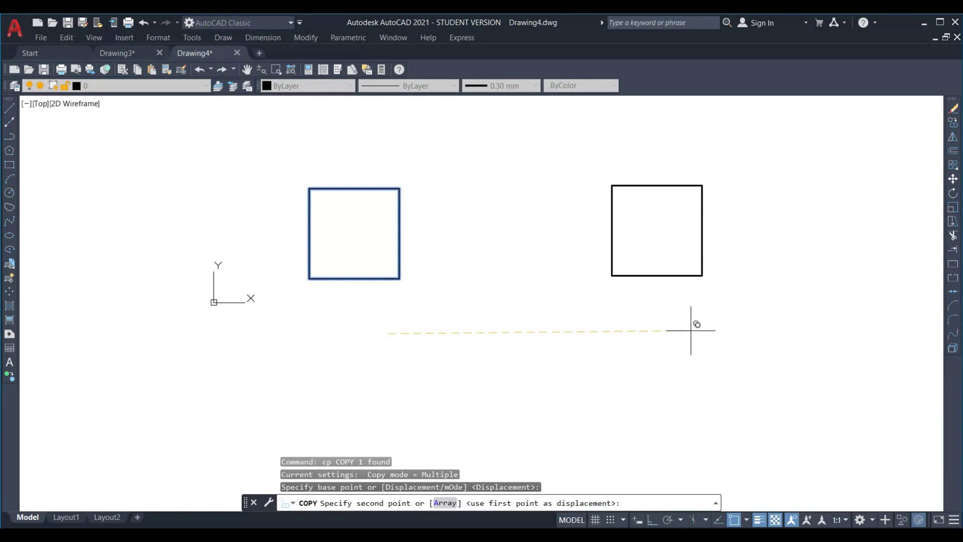
key(F8)
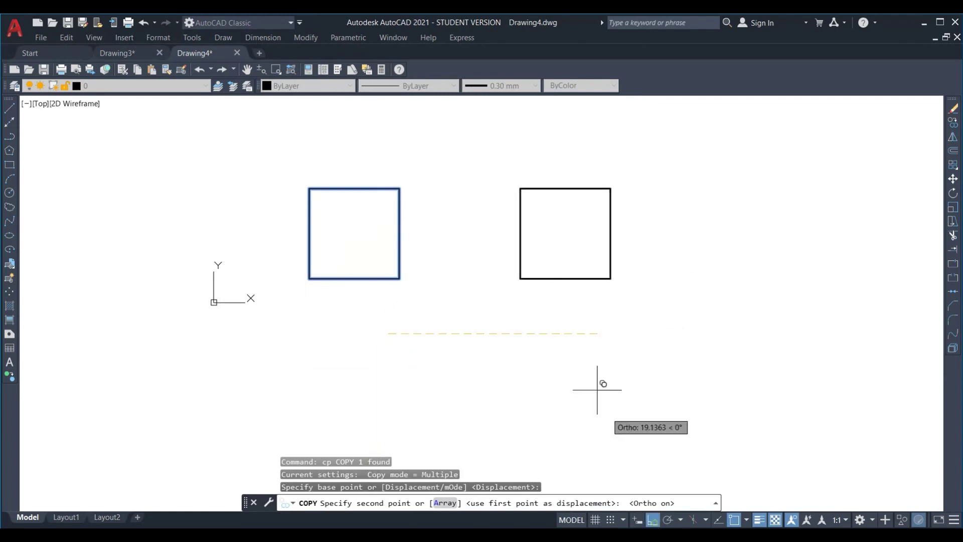
click(633, 333)
key(Return)
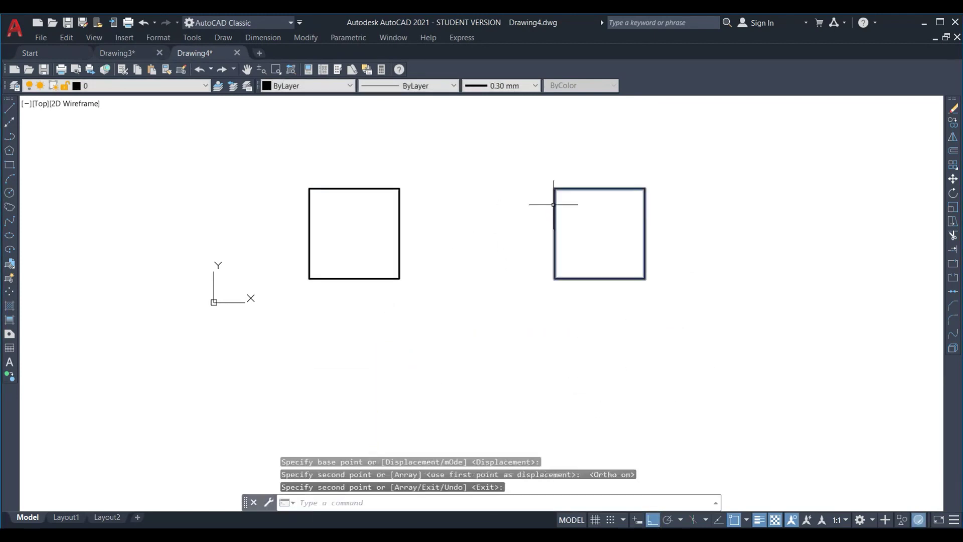
- Draw a vertical line midway between the two squares using m2p between facing corners
scroll(554, 204, up, 2)
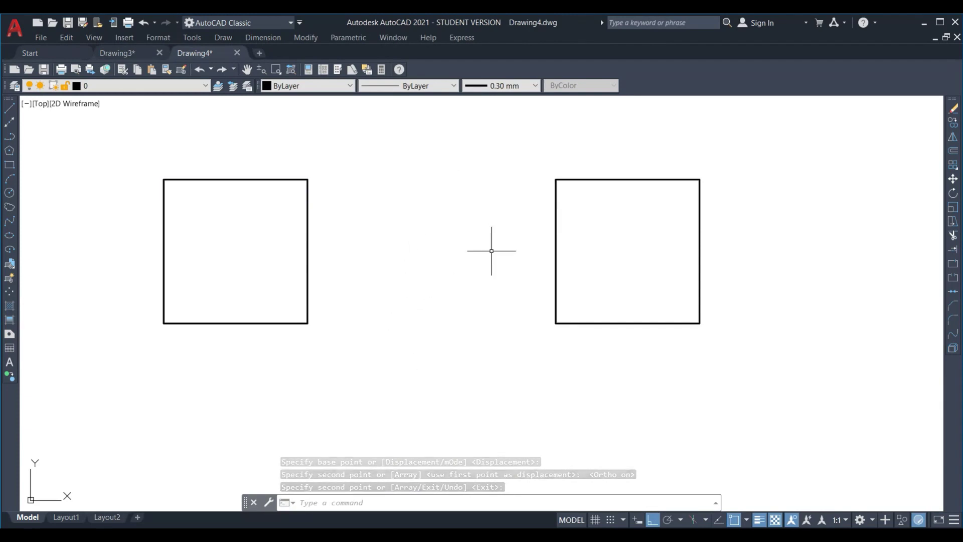
text(l)
key(Return)
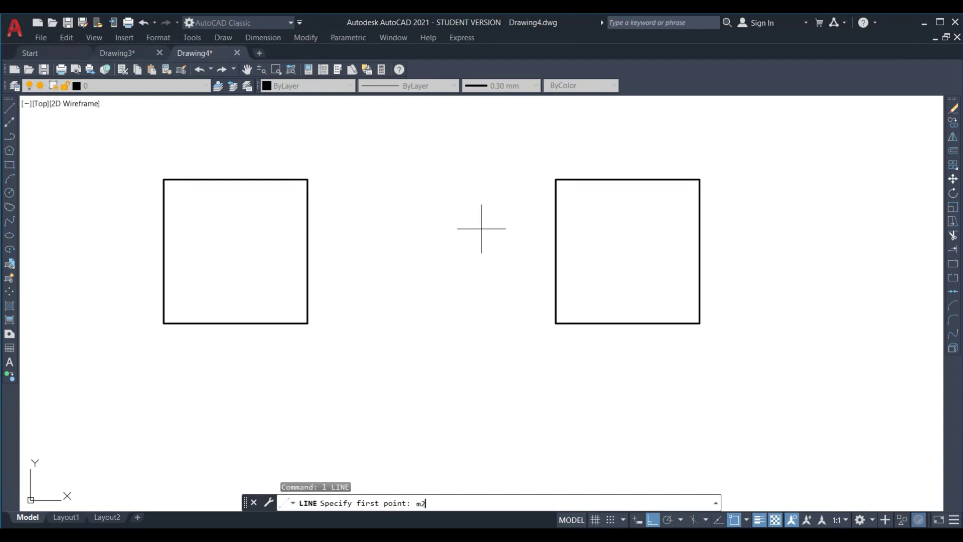
key(Return)
click(308, 179)
click(555, 179)
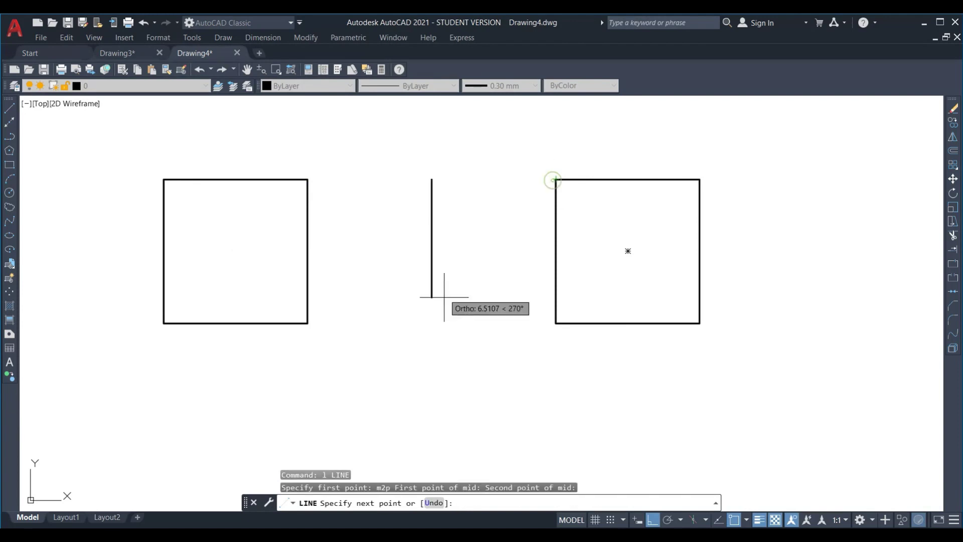
text(m2)
key(Return)
click(308, 323)
click(555, 323)
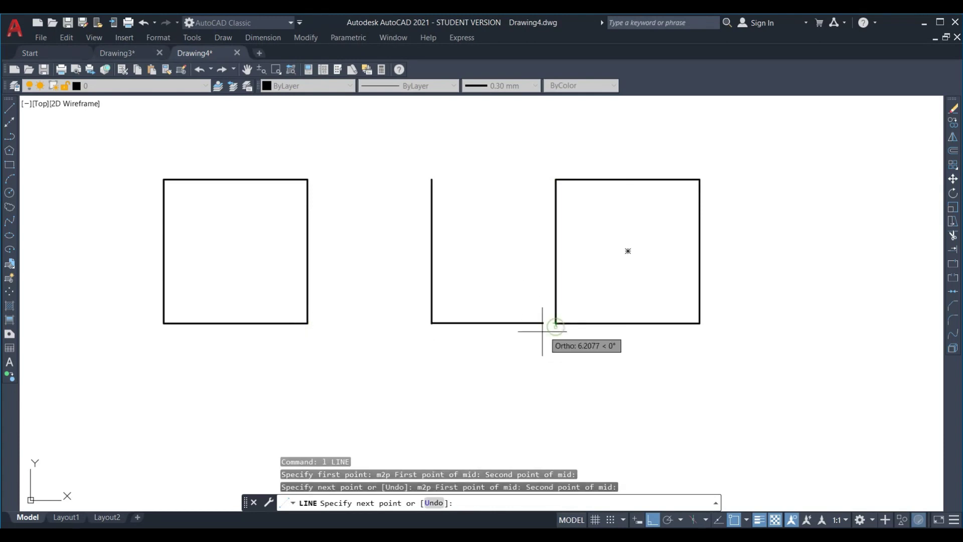
key(Return)
- Dimension both gaps between the midway line and the squares, 6.9095 each, then select them
text(dli)
key(Return)
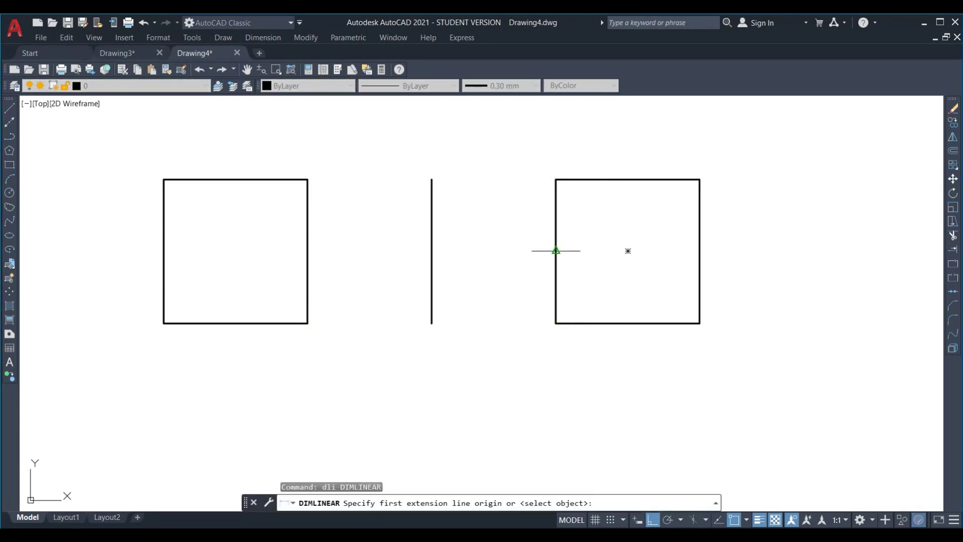
click(555, 251)
click(428, 254)
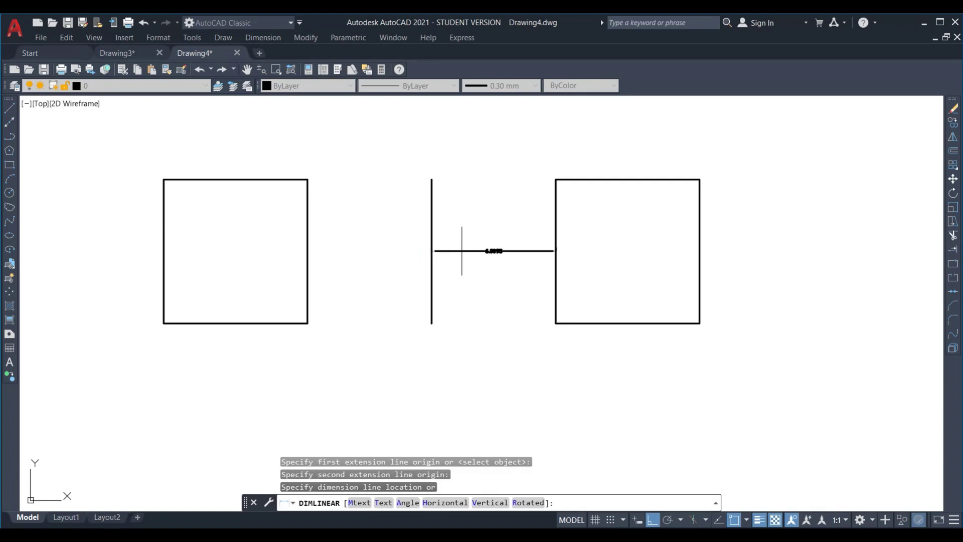
click(461, 250)
key(Return)
click(432, 266)
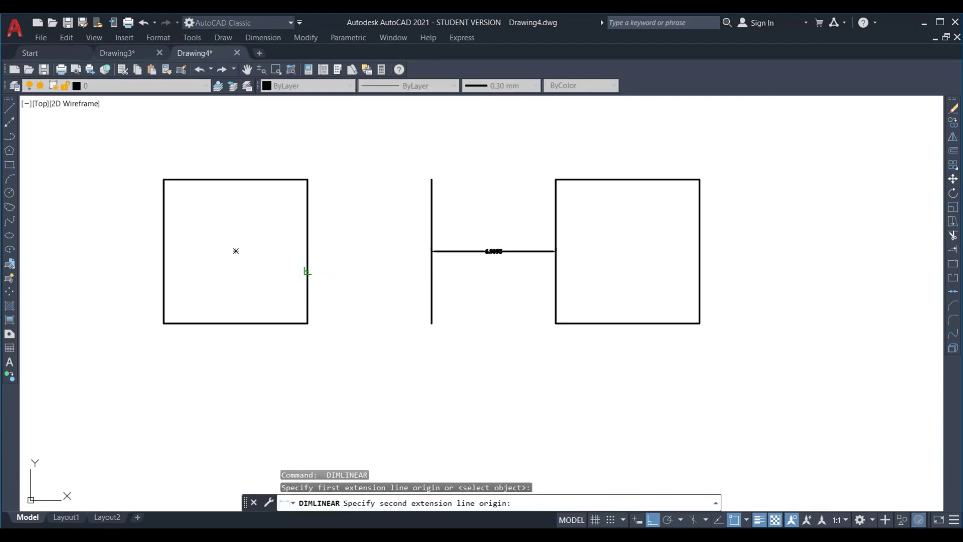
click(307, 271)
scroll(378, 281, up, 4)
drag(594, 291, 481, 187)
- Erase the midway line, both dimensions, and both squares
text(e)
key(Return)
scroll(465, 249, down, 8)
scroll(488, 243, up, 2)
click(760, 336)
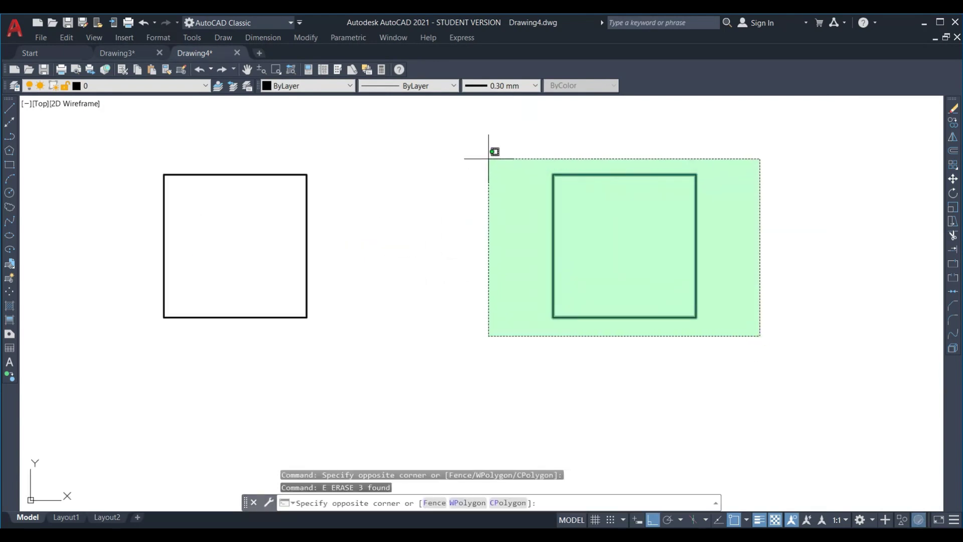
click(488, 159)
text(e)
key(Return)
click(734, 354)
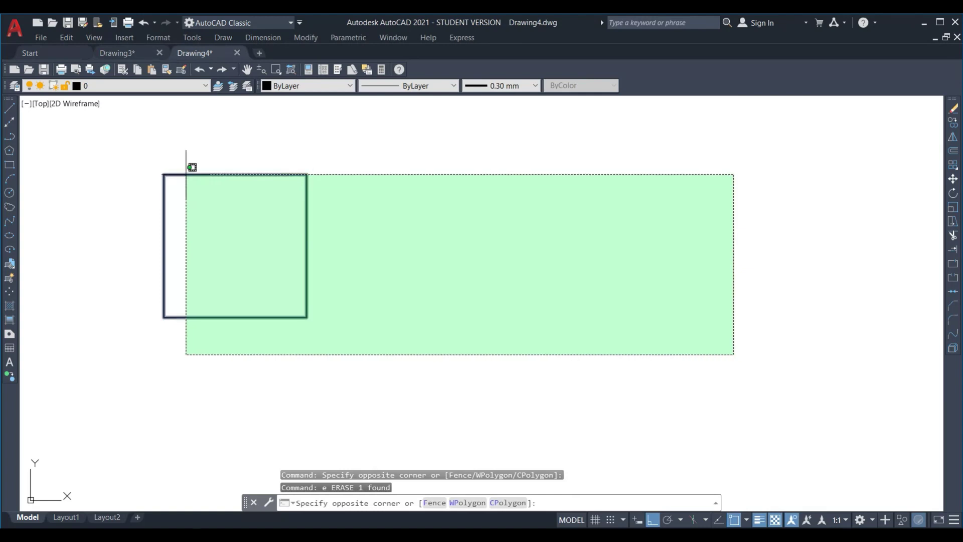
click(186, 174)
text(e)
key(Return)
- Draw two separate slanted lines that spread apart toward the right
text(l)
key(Return)
click(371, 292)
click(649, 520)
click(757, 152)
key(Return)
scroll(379, 185, down, 1)
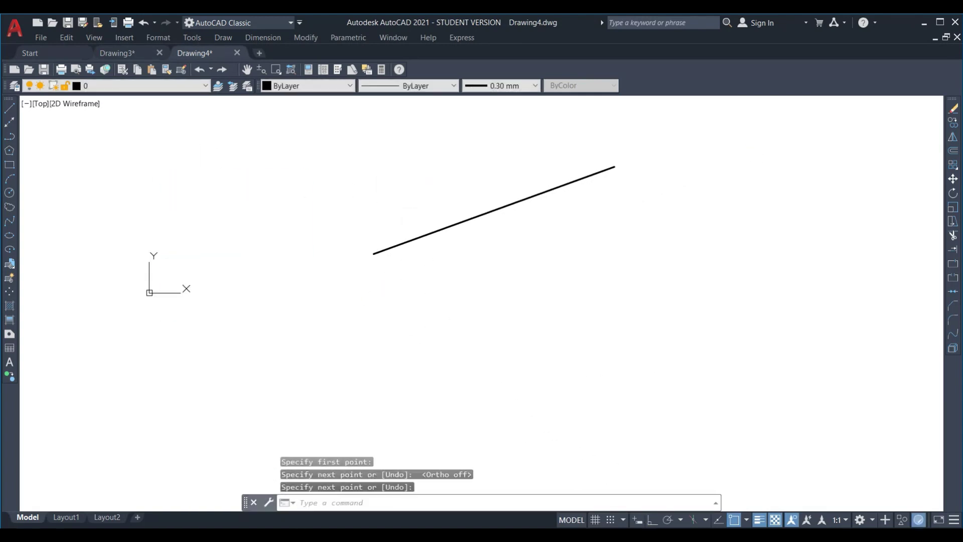
key(Return)
click(388, 323)
click(731, 435)
key(Return)
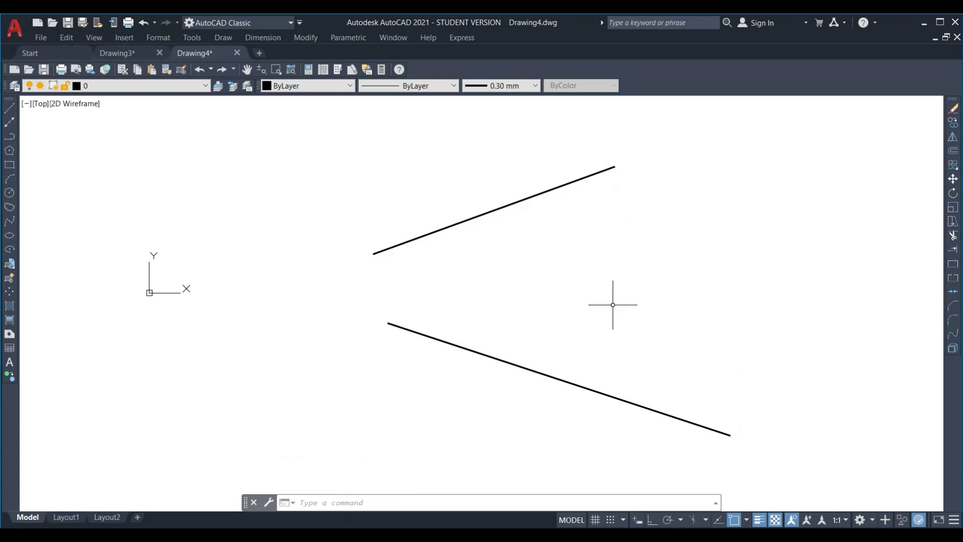
- Draw a middle line from the midpoint of the left ends to the midpoint of the right ends
text(l)
key(Return)
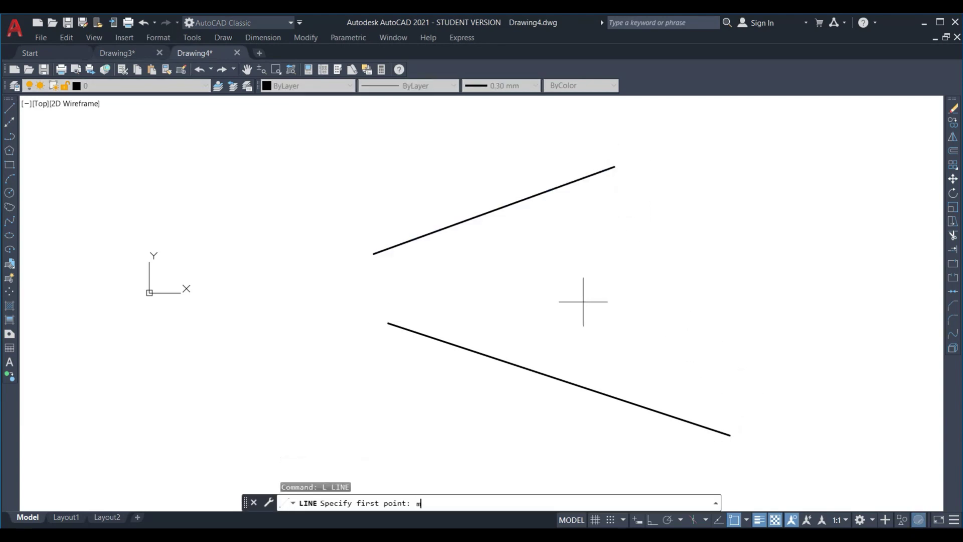
key(Return)
click(374, 254)
click(389, 323)
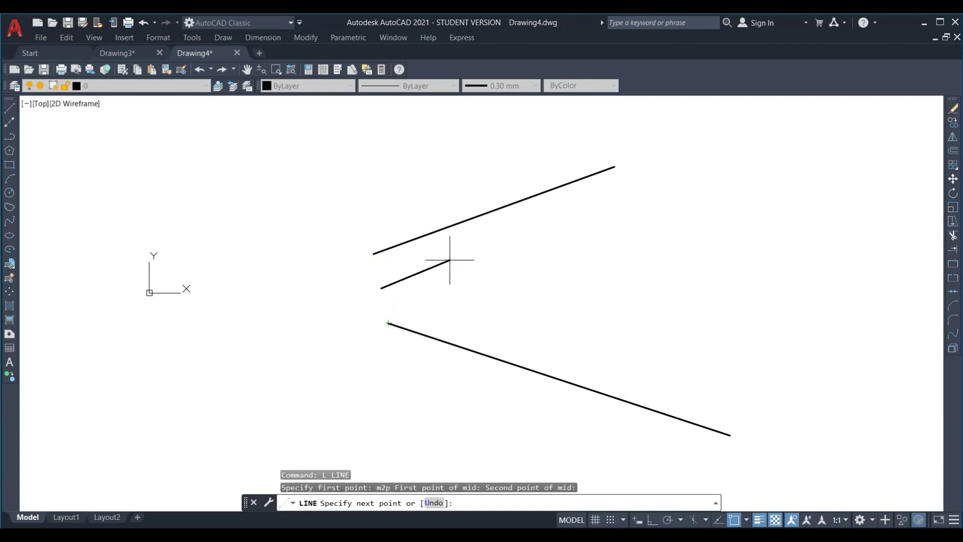
text(m2p)
key(Return)
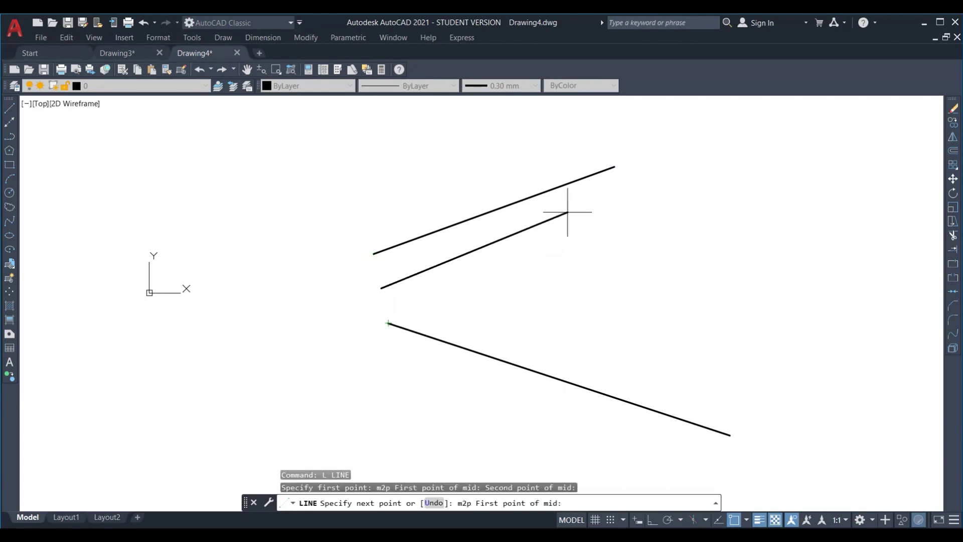
click(614, 167)
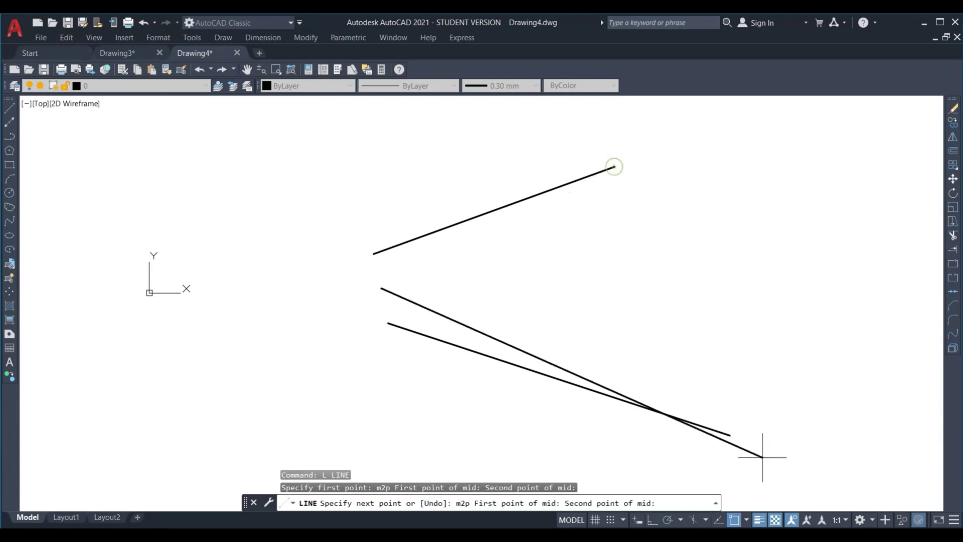
click(730, 435)
key(Return)
- Close the right side with a line joining the two lines' right ends
text(l)
key(Return)
click(614, 166)
click(730, 434)
key(Return)
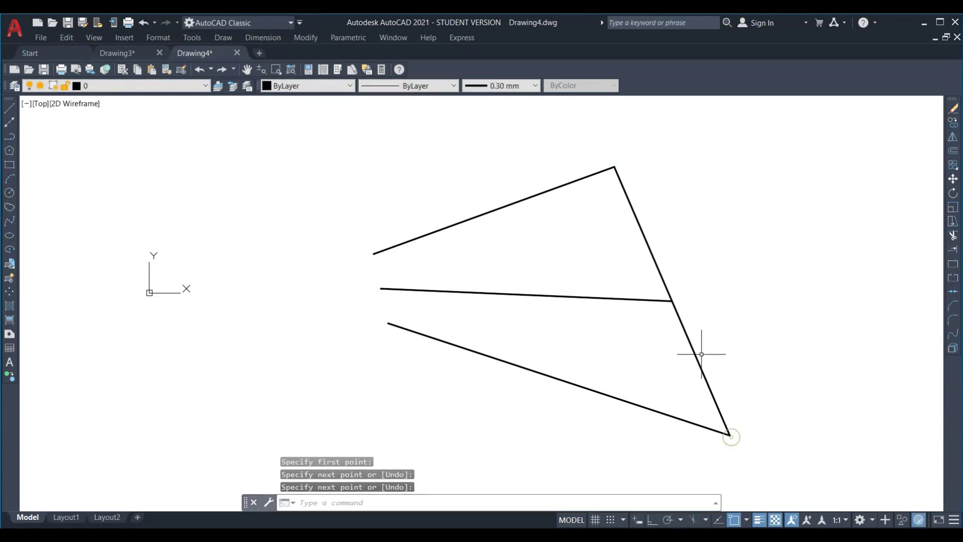
click(692, 344)
scroll(696, 304, up, 2)
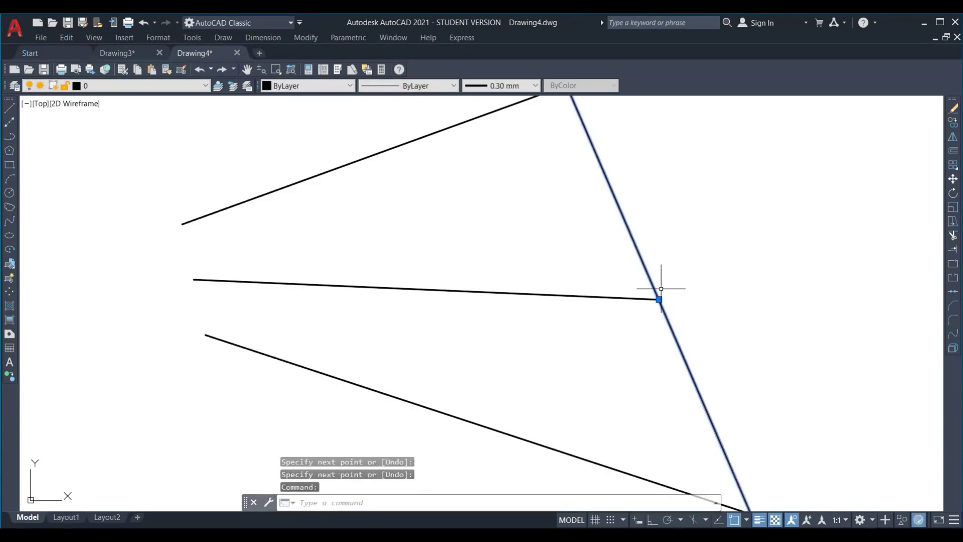
key(Escape)
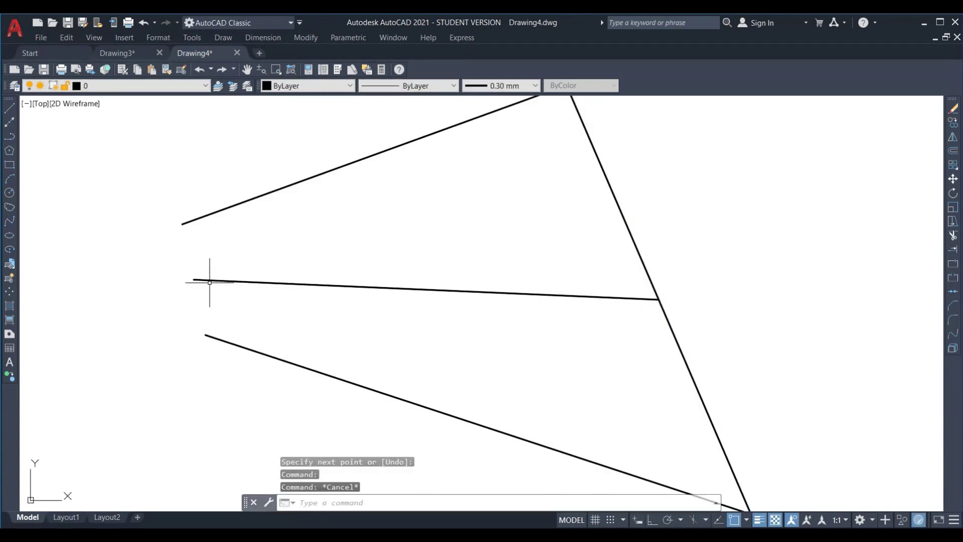
- Close the left side with a line joining the left ends, then window-select the quadrilateral
text(l)
key(Return)
click(183, 225)
click(206, 334)
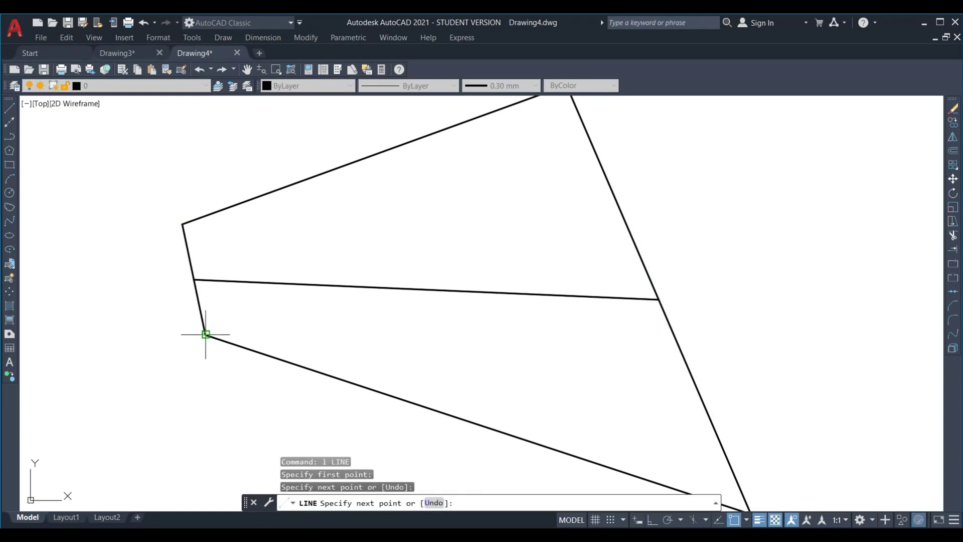
key(Return)
click(193, 301)
click(188, 269)
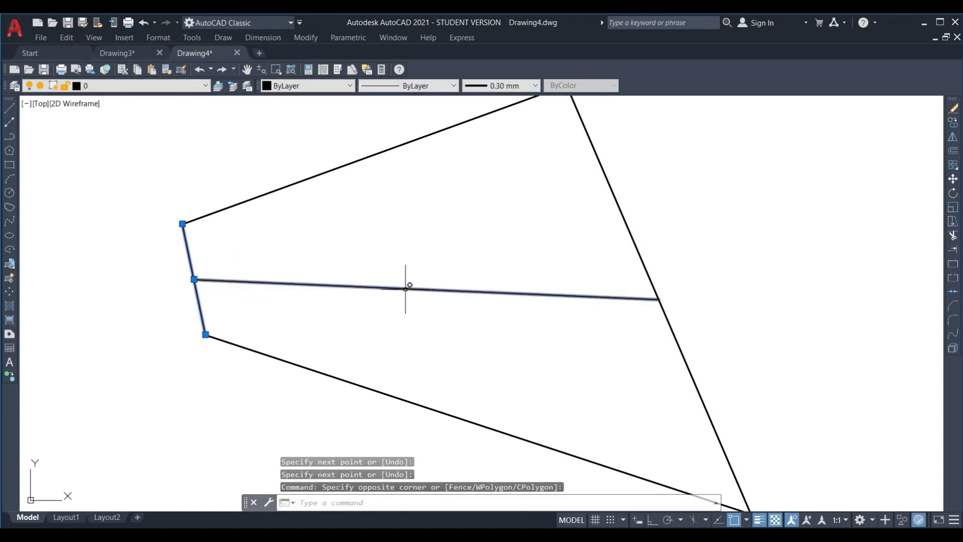
key(Escape)
scroll(451, 281, down, 4)
click(612, 376)
click(321, 198)
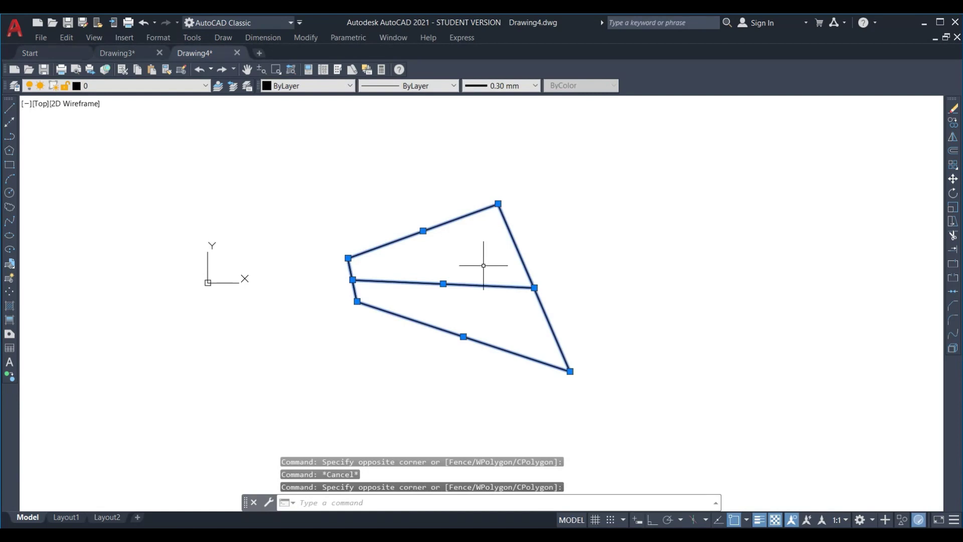
click(116, 53)
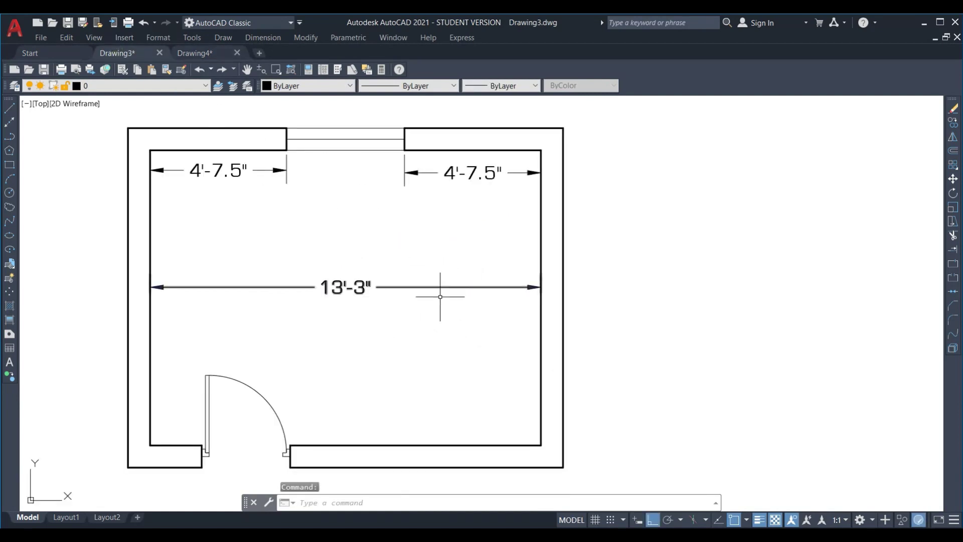
- Crossing-select the door and its adjoining wall lines in Drawing3
scroll(400, 361, down, 2)
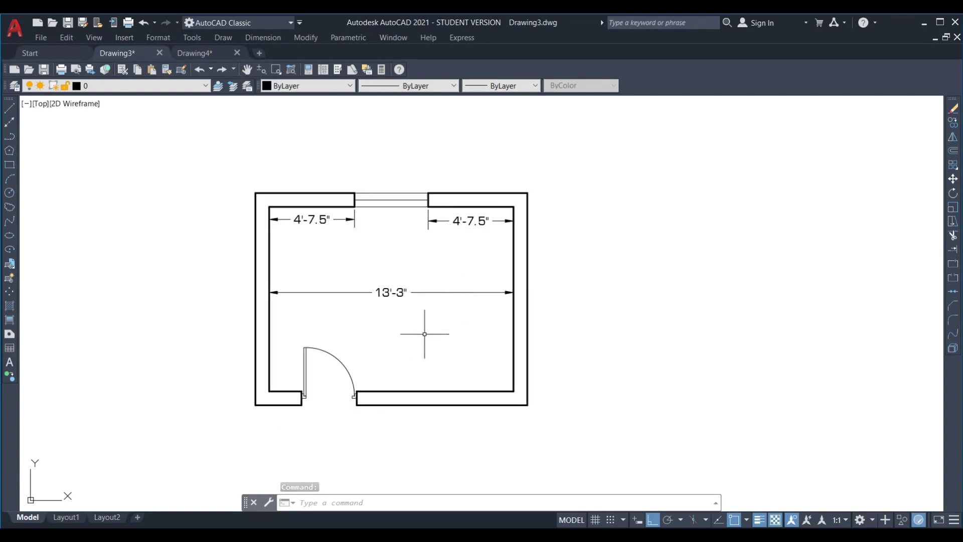
scroll(332, 387, up, 2)
click(385, 428)
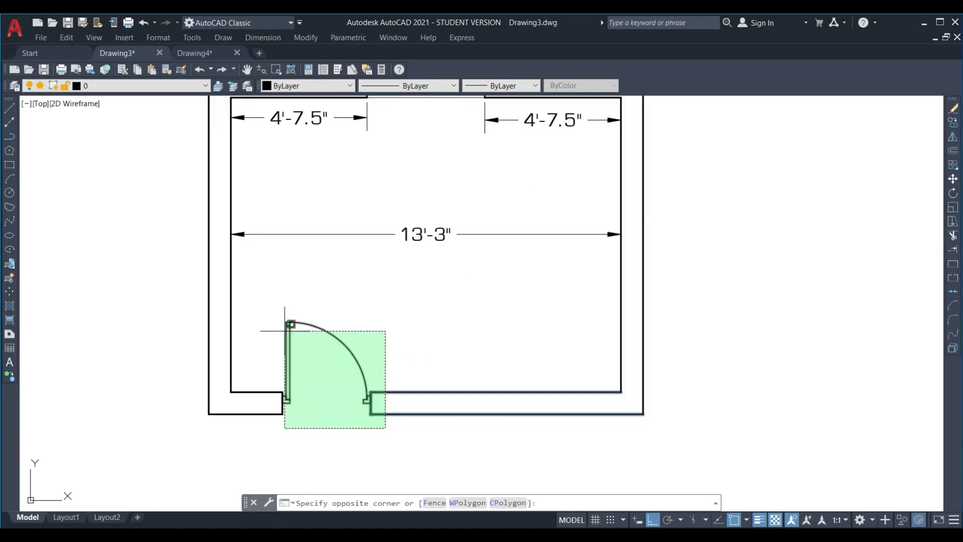
click(269, 312)
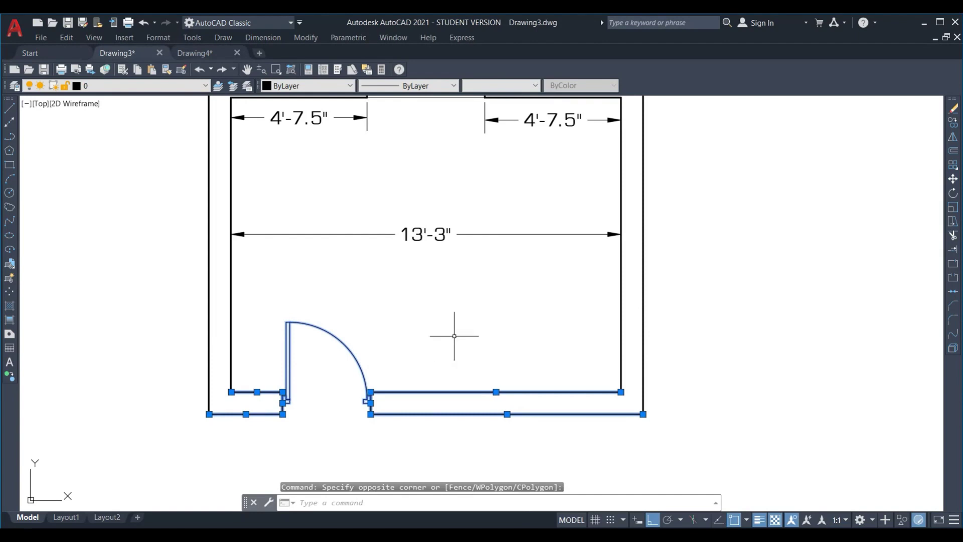
scroll(495, 307, down, 2)
scroll(401, 359, up, 4)
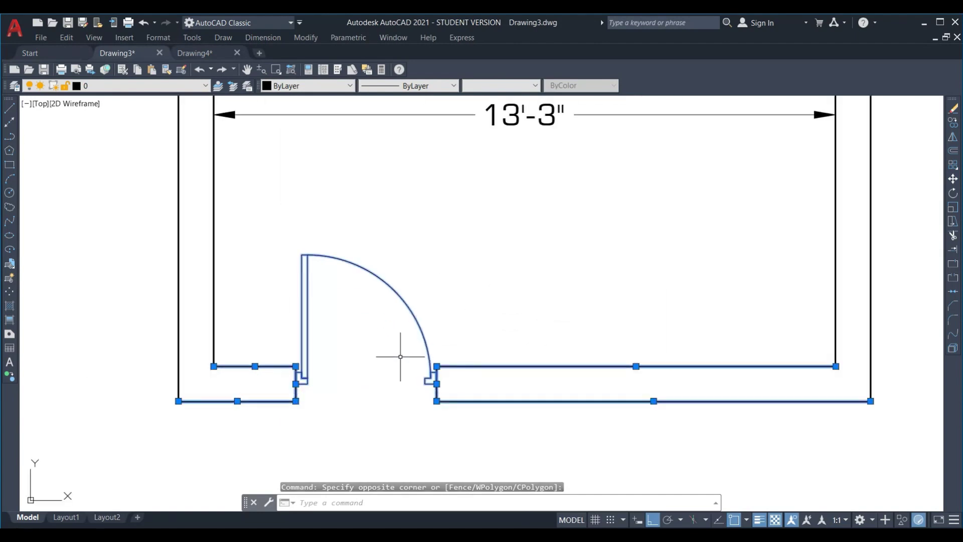
- Stretch the door from the opening's midpoint to the bottom wall's midpoint, centring it
text(m)
key(BackSpace)
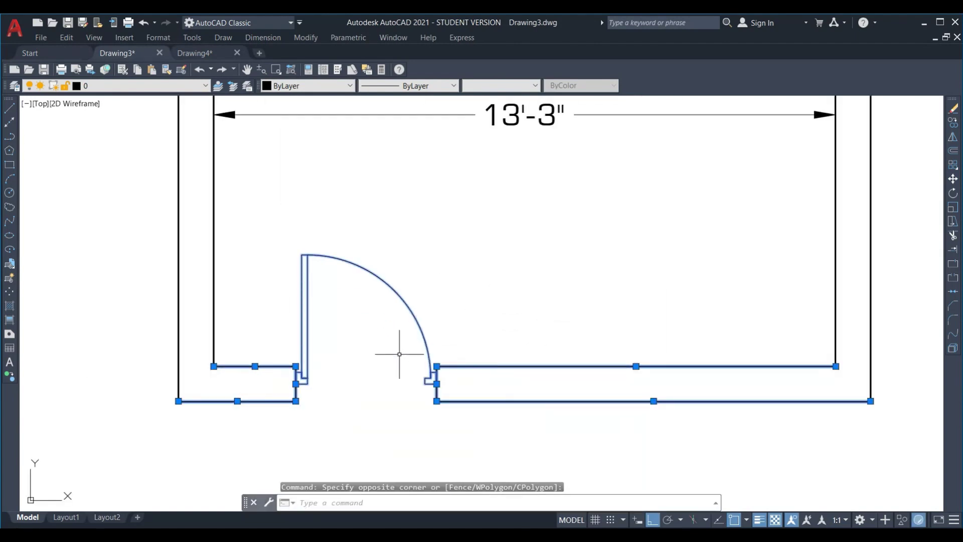
text(s)
key(Return)
text(m2p)
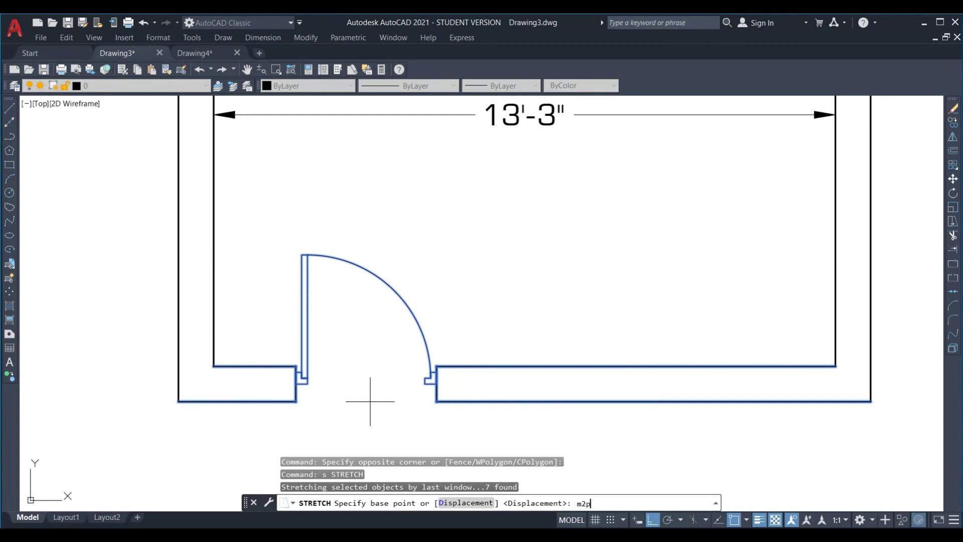
key(Return)
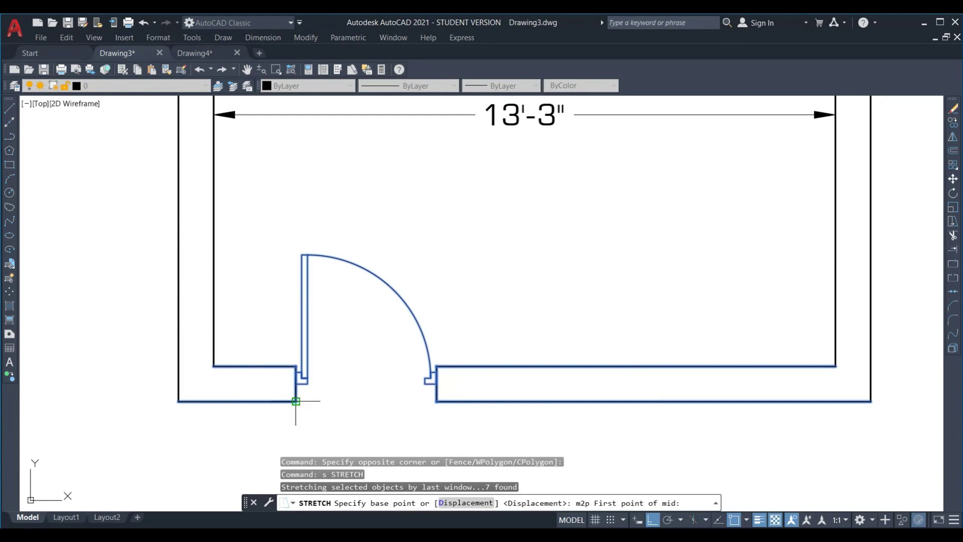
click(296, 400)
click(437, 401)
text(m2p)
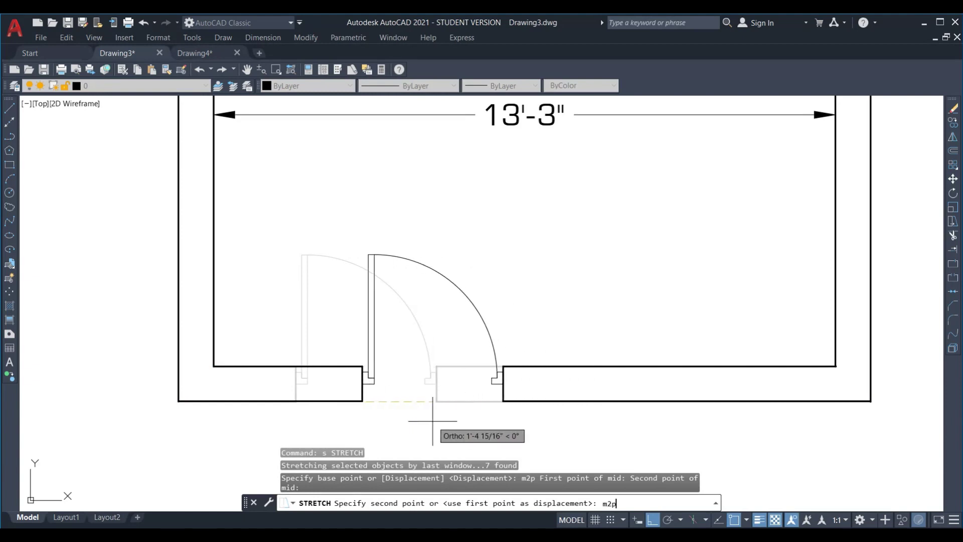
key(Return)
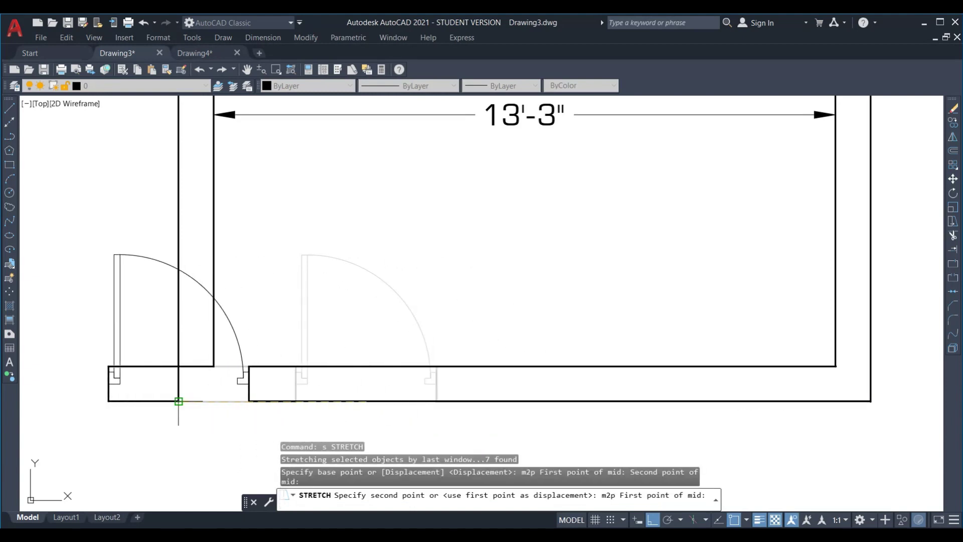
click(176, 401)
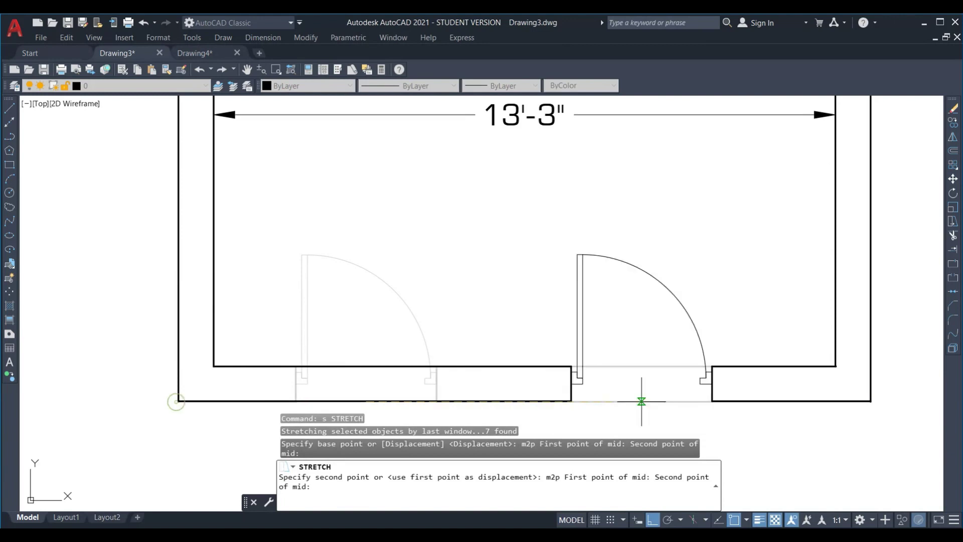
click(871, 400)
- Begin a linear dimension on the bottom-right wall segment
text(d)
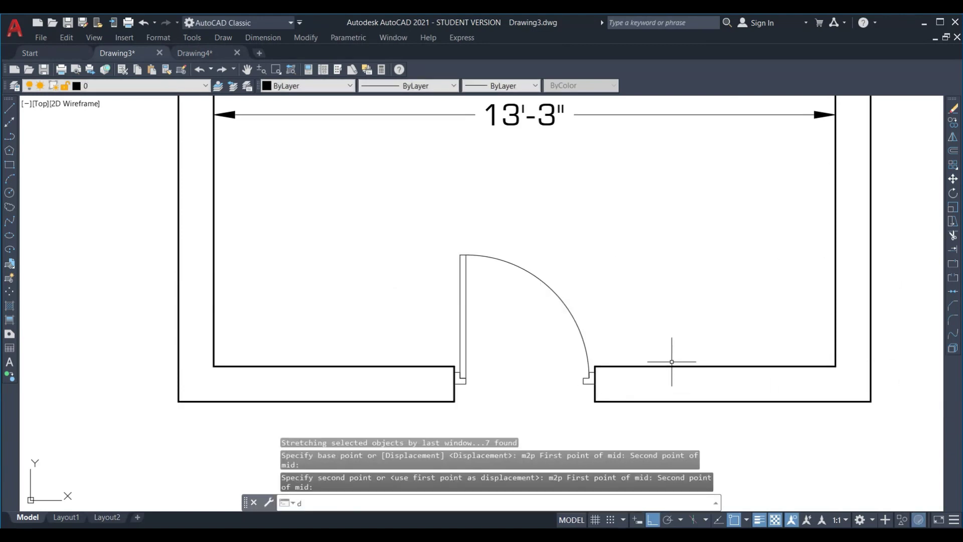
key(Return)
key(Return)
click(752, 401)
- Place the right 5'-10.5" dimension and add a matching 5'-10.5" dimension on the left wall segment
click(732, 430)
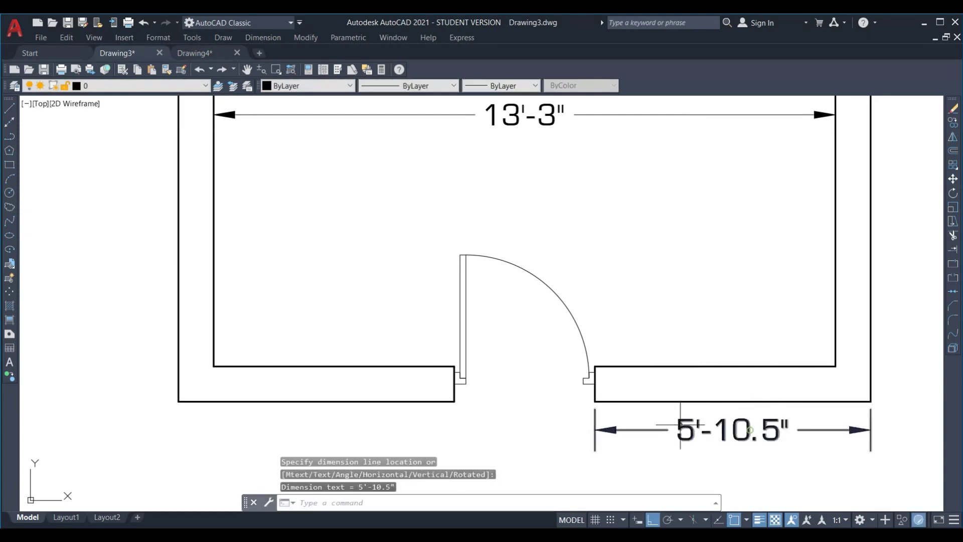
key(Return)
key(Return)
click(416, 401)
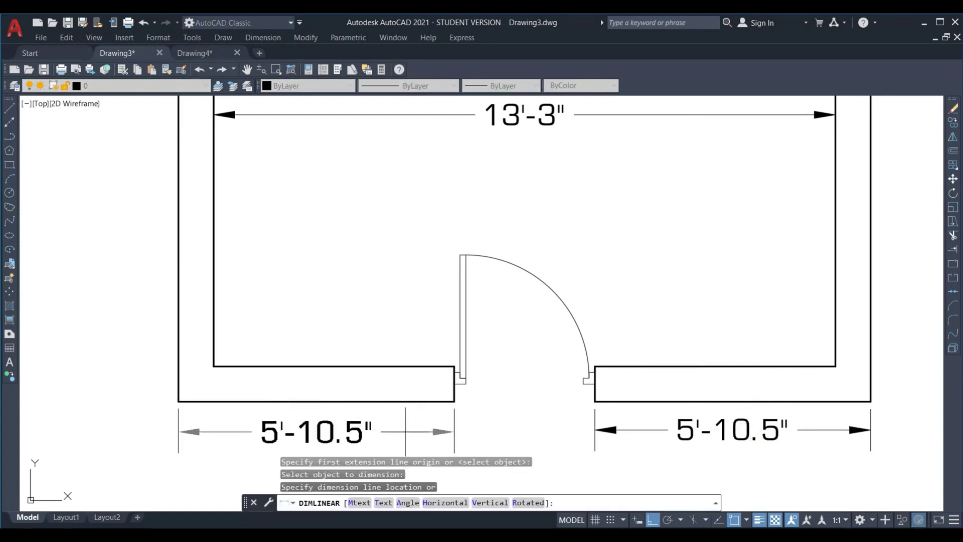
click(406, 438)
- Erase both bottom 5'-10.5" dimensions and the two top 4'-7.5" dimensions
scroll(521, 327, down, 2)
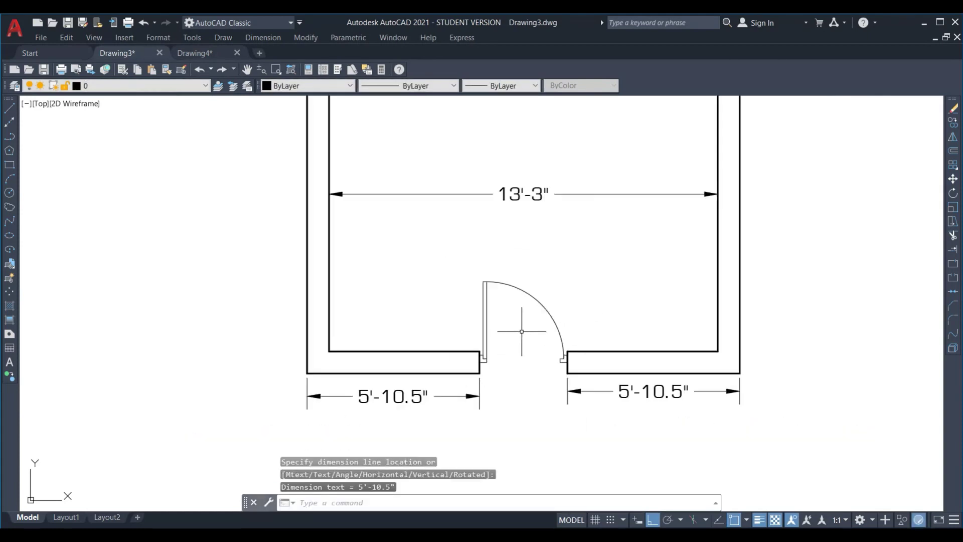
scroll(626, 268, down, 5)
scroll(517, 344, up, 3)
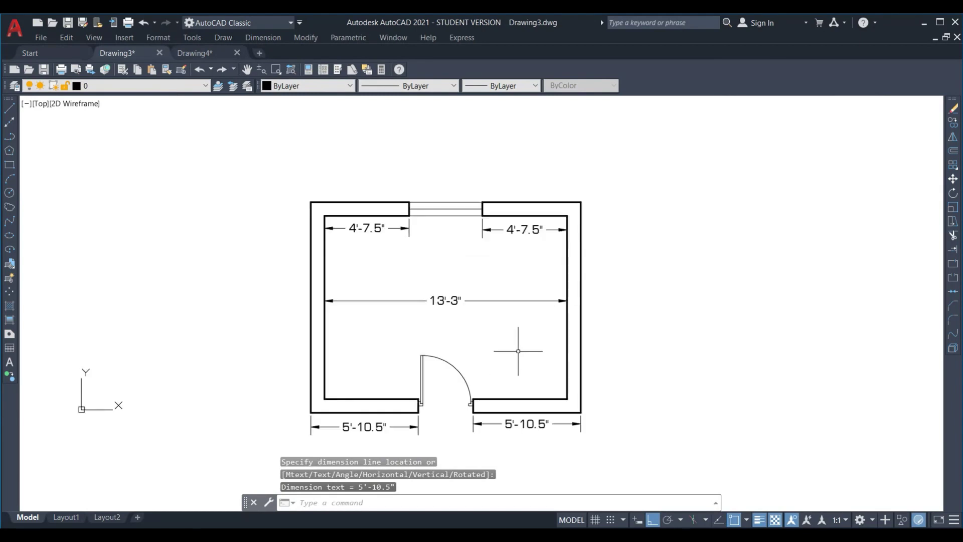
click(582, 440)
click(342, 430)
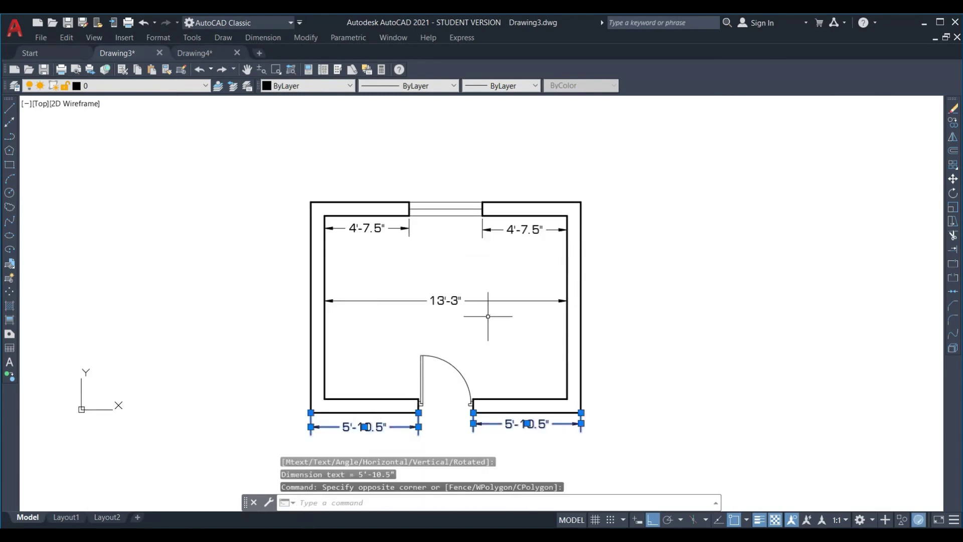
text(e)
key(Return)
click(537, 253)
click(393, 223)
text(e)
key(Return)
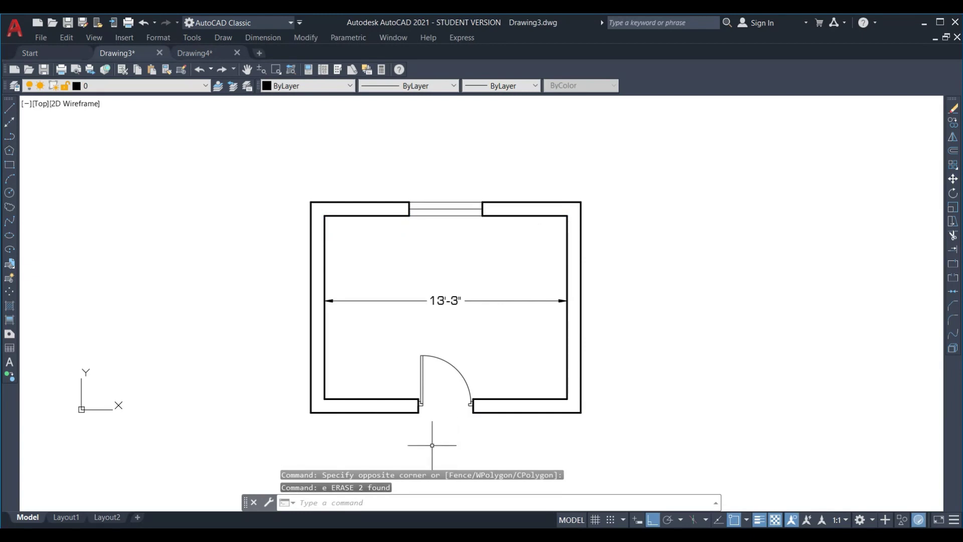
scroll(421, 420, up, 4)
- Stretch the door left so the opening corner sits 1' from the inner left wall corner
text(s)
key(Return)
click(593, 415)
click(350, 226)
key(Return)
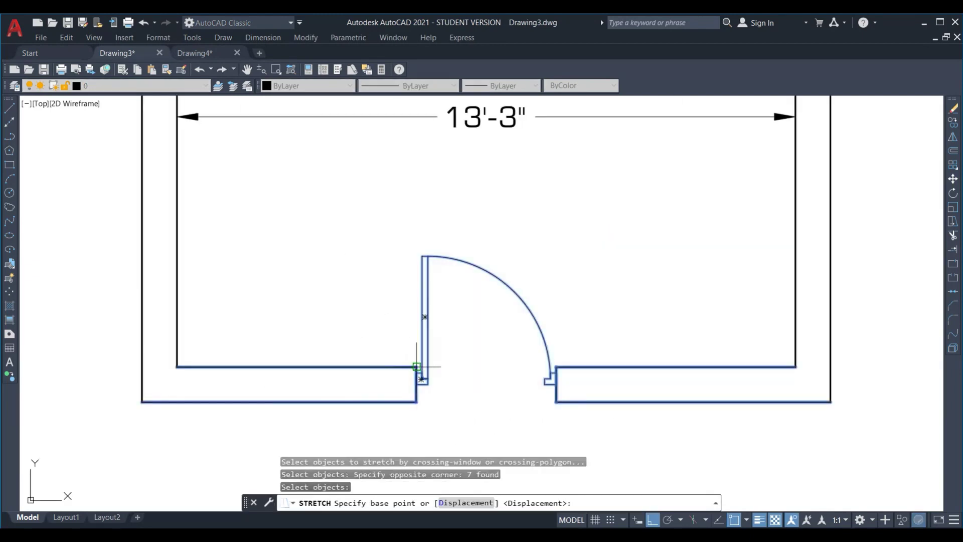
click(416, 367)
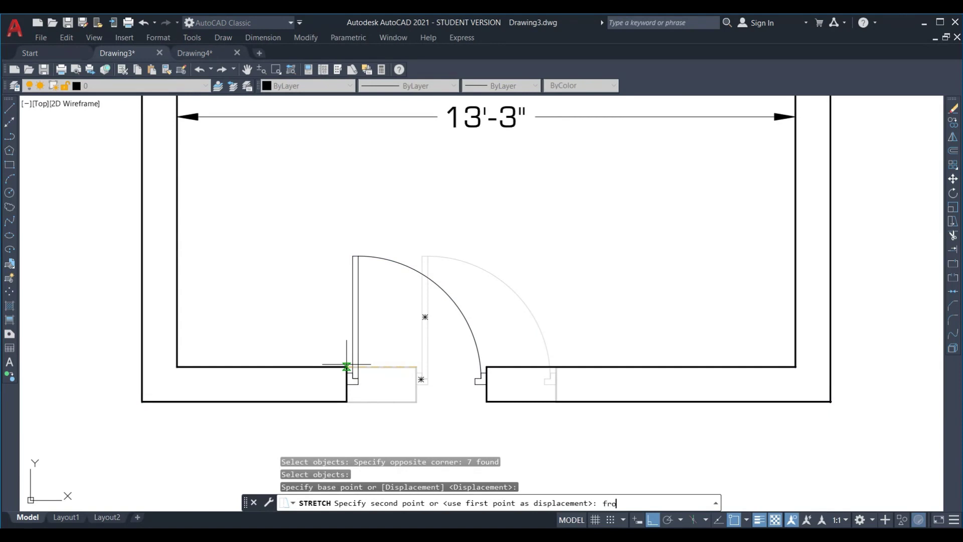
text(m)
key(Return)
click(177, 367)
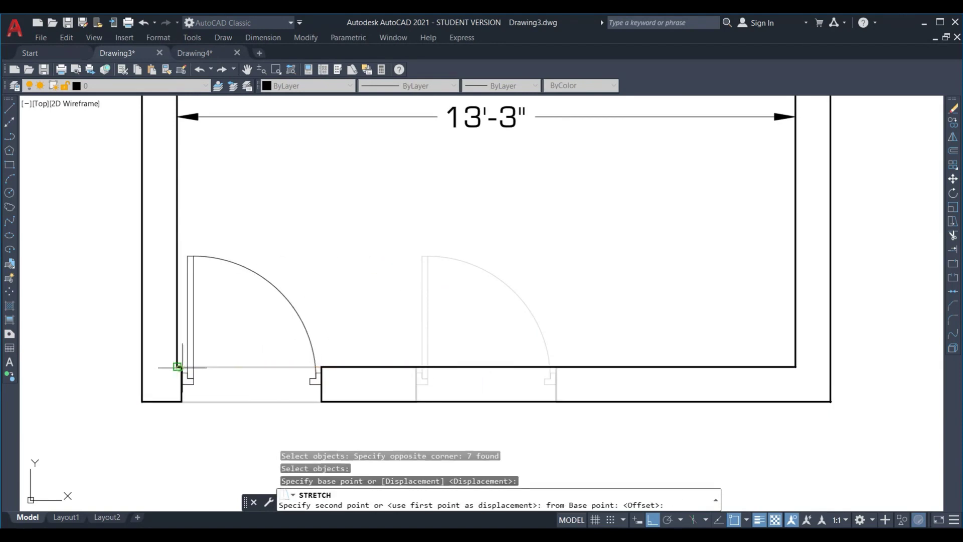
text(')
key(Return)
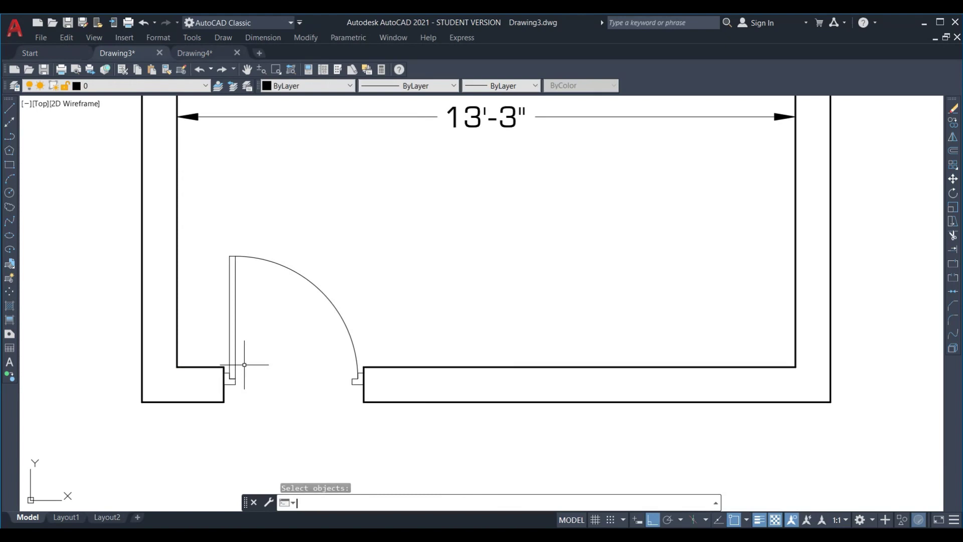
scroll(346, 368, down, 4)
scroll(415, 295, up, 2)
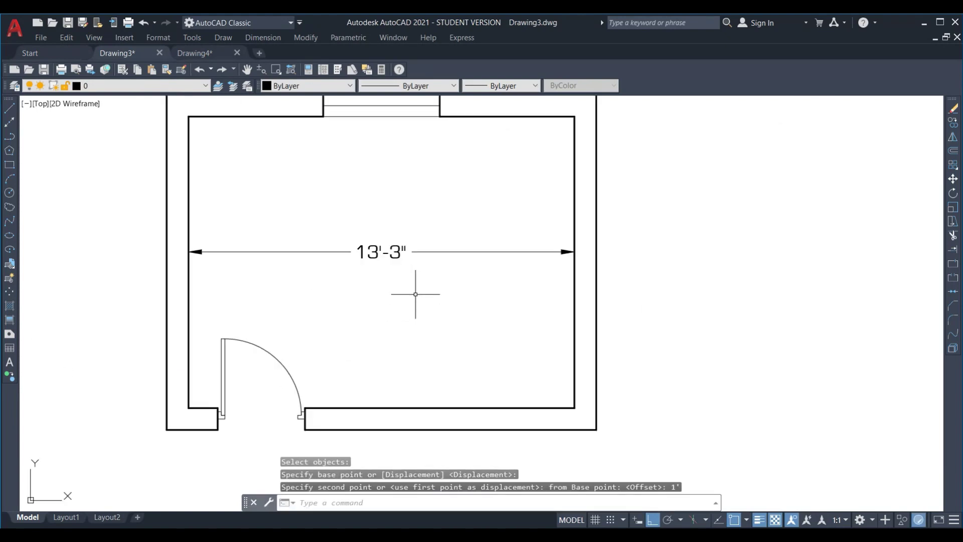